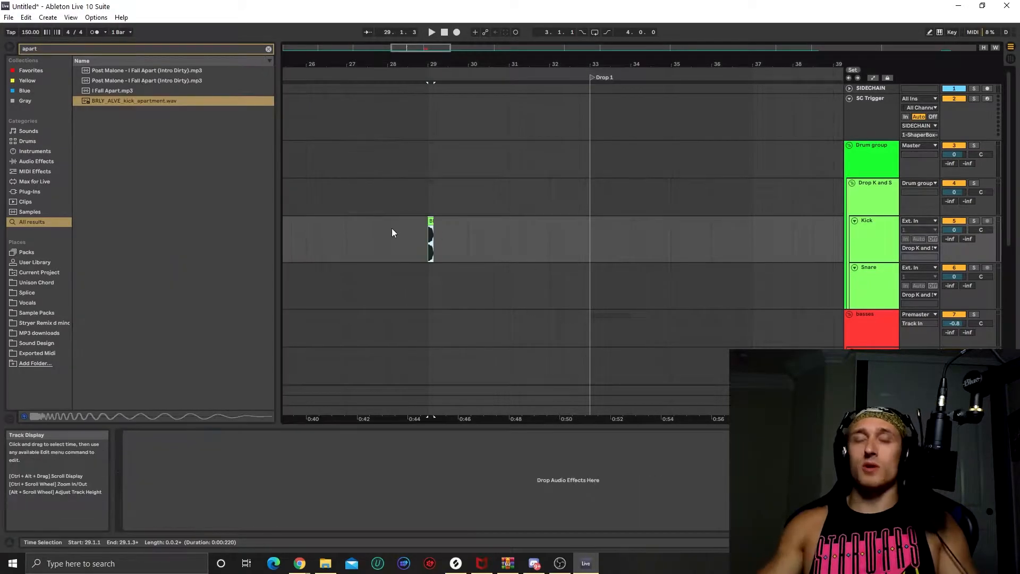
# Search the browser for snare samples, audition the WHALES snares and place WHALES_snare_4 on the Snare track after the kick.
pyautogui.hotkey('ctrl', 'f')
pyautogui.write('snare')
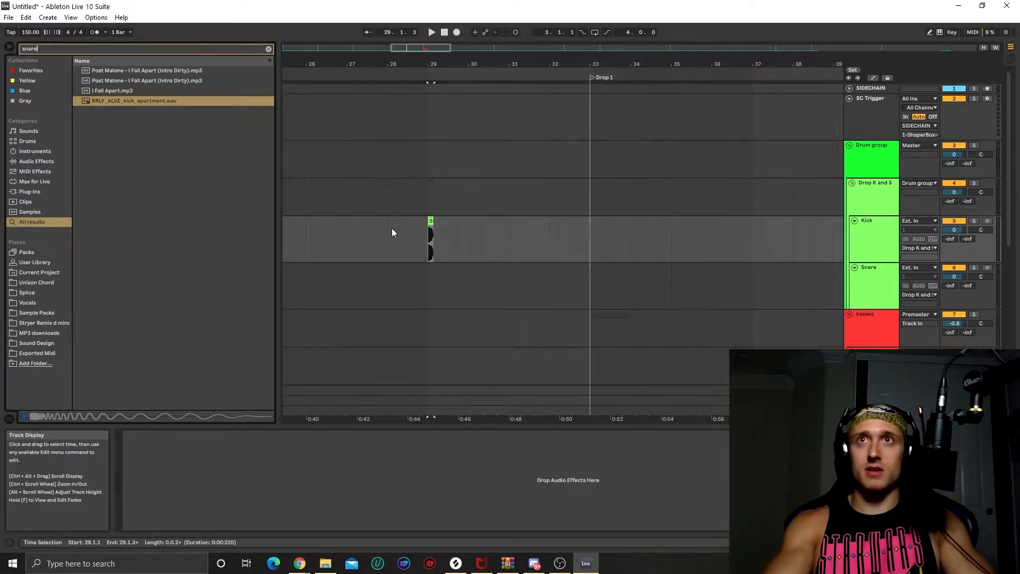
pyautogui.click(133, 201)
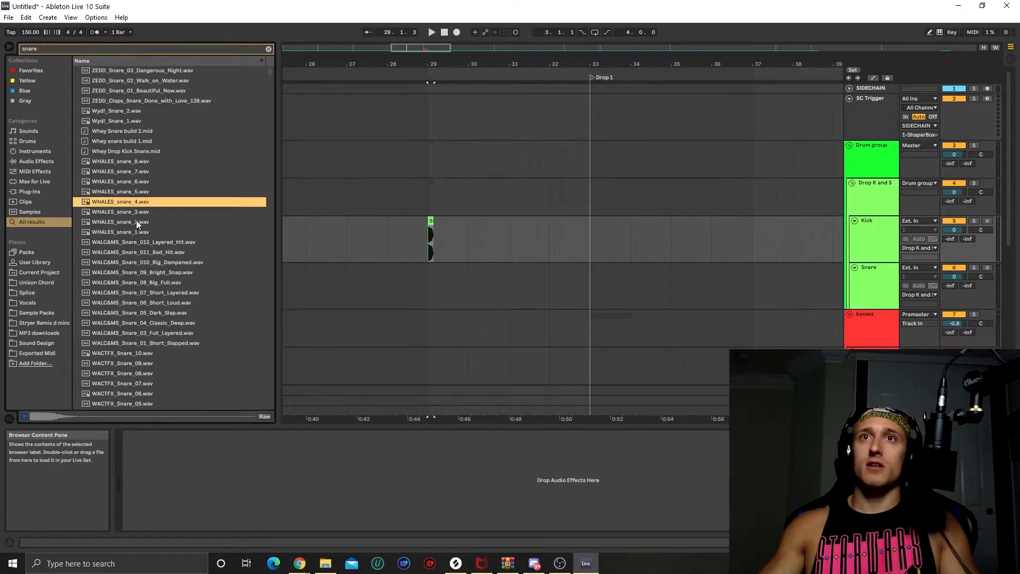
pyautogui.click(139, 223)
pyautogui.moveTo(133, 202); pyautogui.dragTo(450, 295)
# Fit the WHALES_snare_4 clip to one beat, from 29.3.1 to 29.4.1 on the Snare track.
pyautogui.keyDown('ctrl'); pyautogui.scroll(5, 444, 283); pyautogui.keyUp('ctrl')
pyautogui.moveTo(693, 287); pyautogui.dragTo(540, 287)
pyautogui.keyDown('ctrl'); pyautogui.scroll(-4, 539, 287); pyautogui.keyUp('ctrl')
pyautogui.keyDown('ctrl'); pyautogui.scroll(5, 401, 237); pyautogui.keyUp('ctrl')
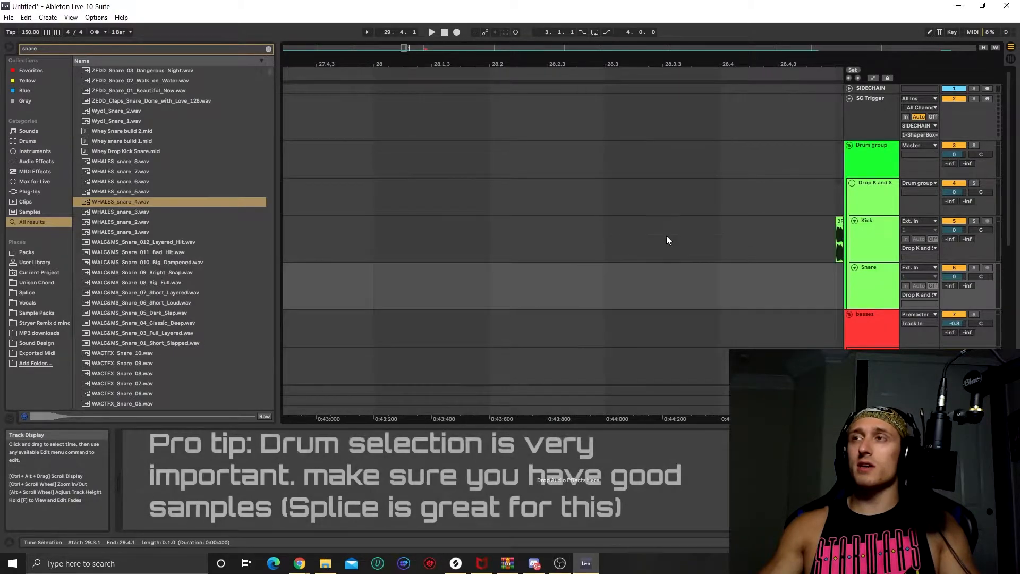
# Lengthen the kick clip's fade-out so it starts about halfway through the clip, and play the kick from 29.1.1.
pyautogui.hscroll(4, 666, 237)
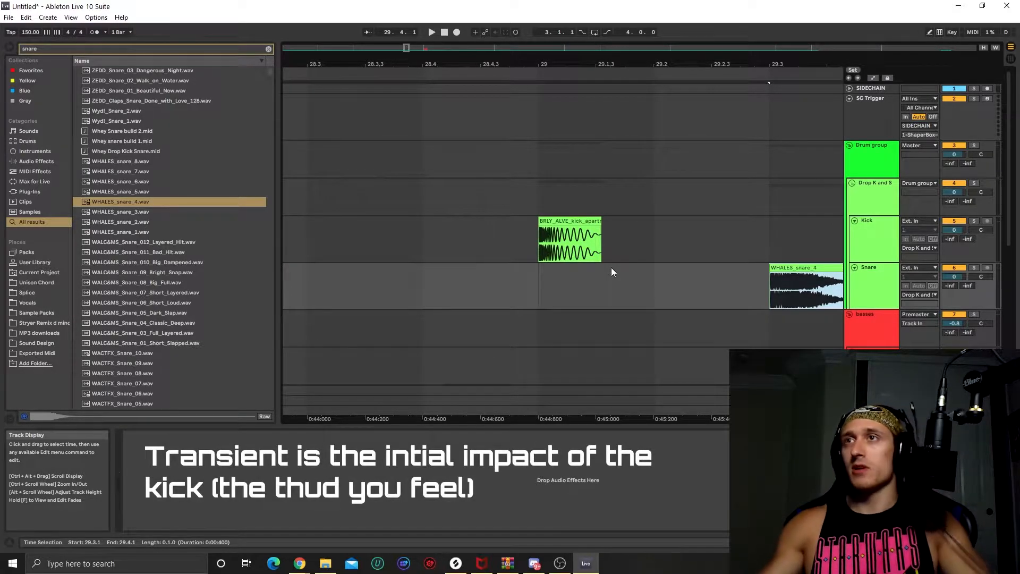
pyautogui.moveTo(601, 231); pyautogui.dragTo(561, 228)
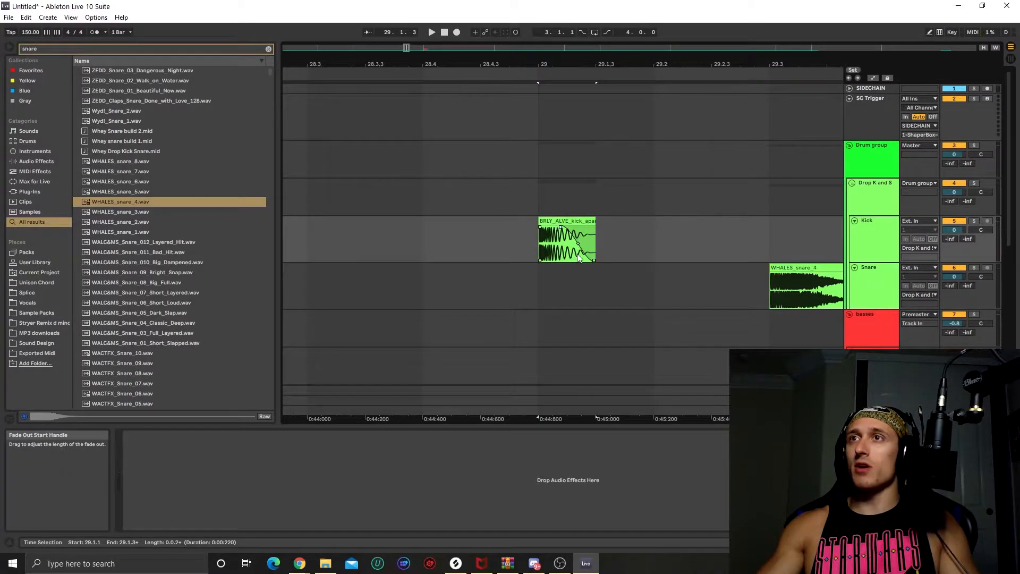
pyautogui.click(532, 239)
pyautogui.press('space')
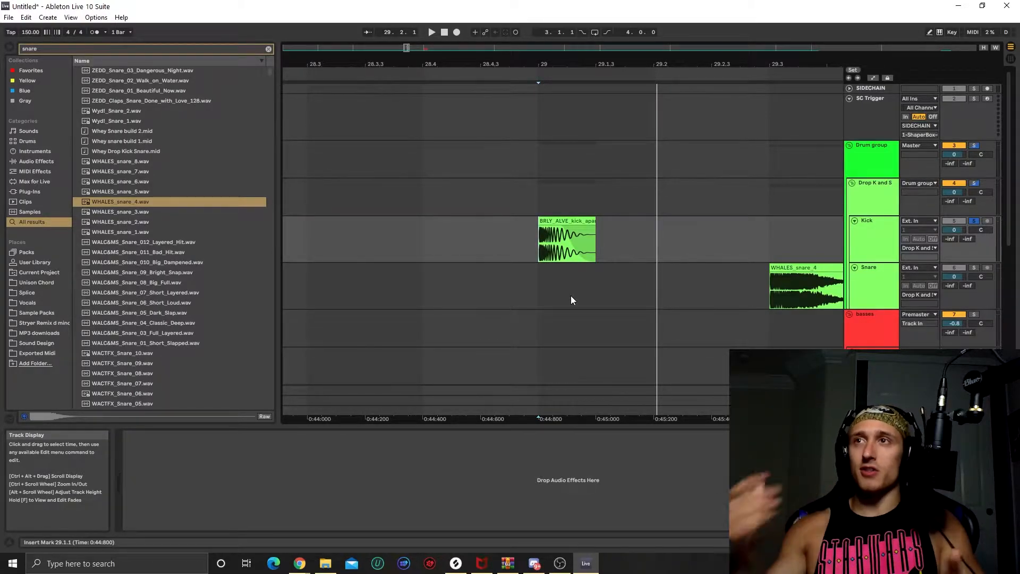
# Add an EQ Eight to the Kick track and make its first band a steep low cut near 30 Hz.
pyautogui.hscroll(2, 594, 314)
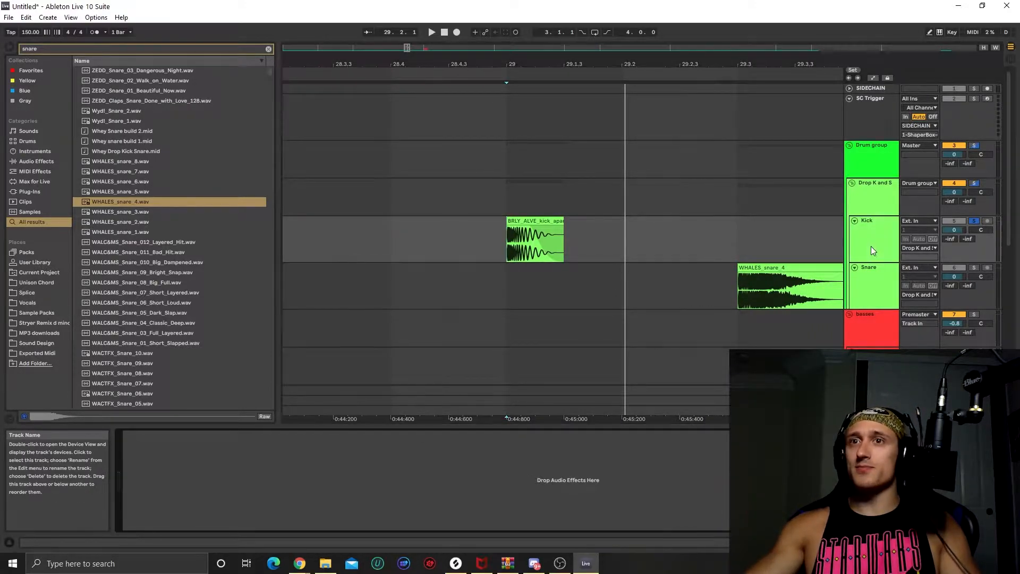
pyautogui.hotkey('ctrl', 'f')
pyautogui.write('eq')
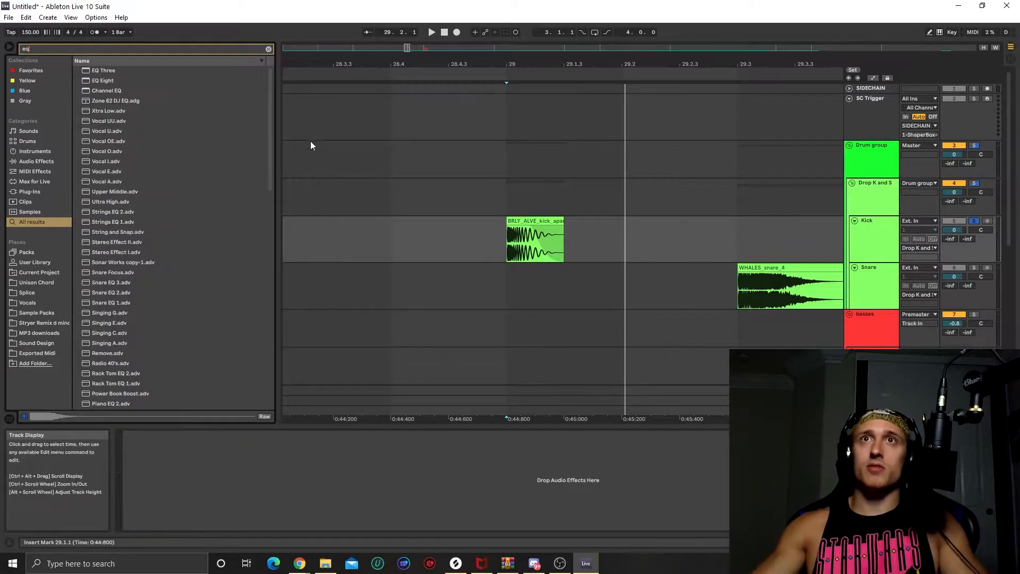
pyautogui.click(112, 82)
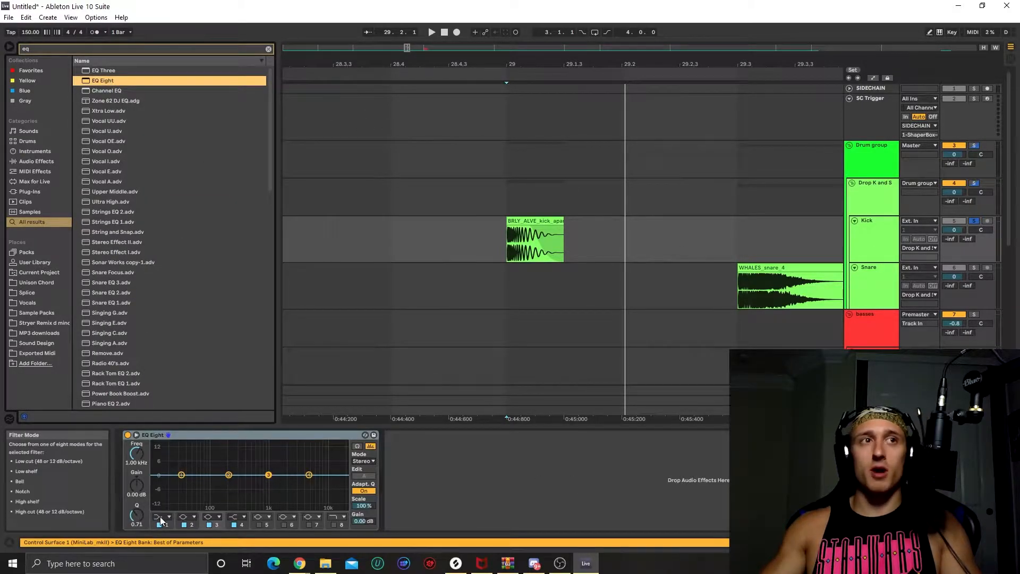
pyautogui.click(162, 521)
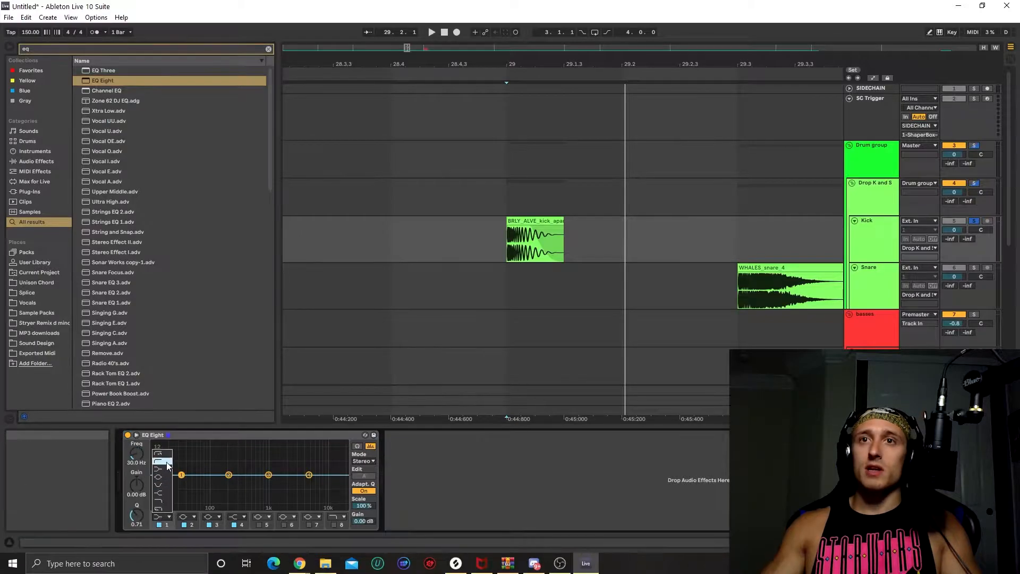
pyautogui.click(169, 455)
pyautogui.moveTo(179, 482); pyautogui.dragTo(180, 482)
# Play the kick and set the second band of its EQ to a narrow cut at 150 Hz with a Q of 4.43.
pyautogui.press('space')
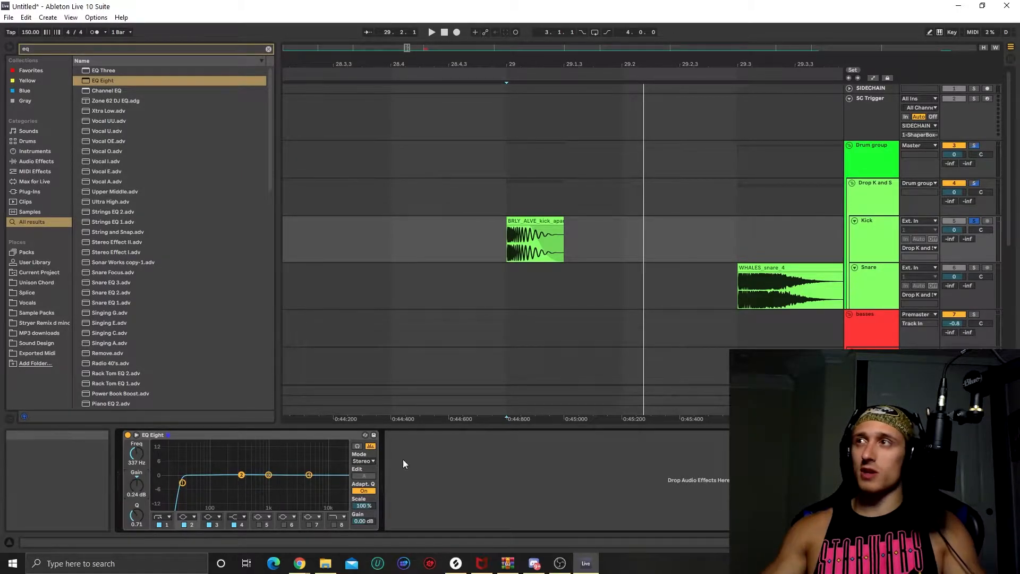
pyautogui.press('space')
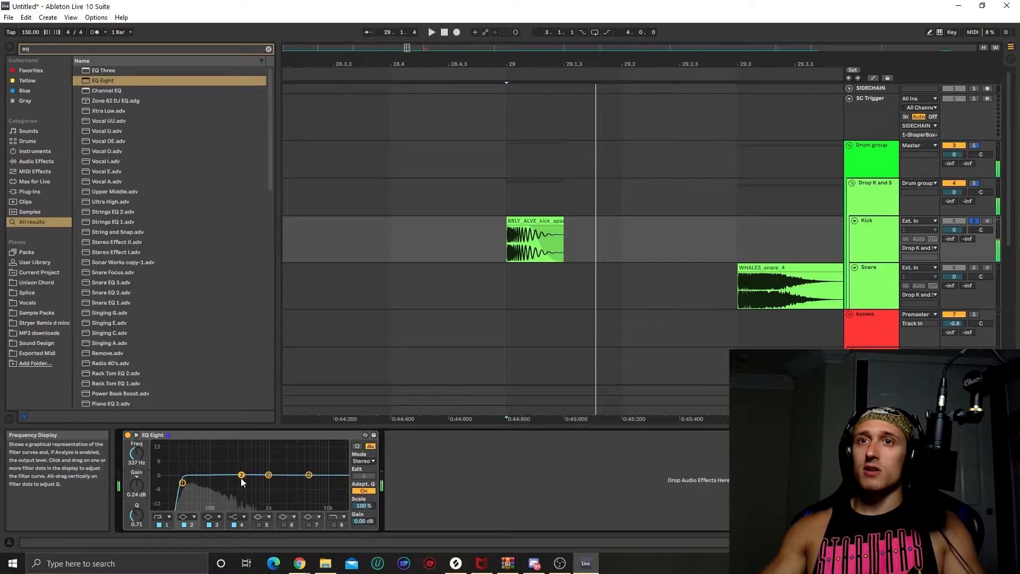
pyautogui.moveTo(241, 474); pyautogui.dragTo(240, 475)
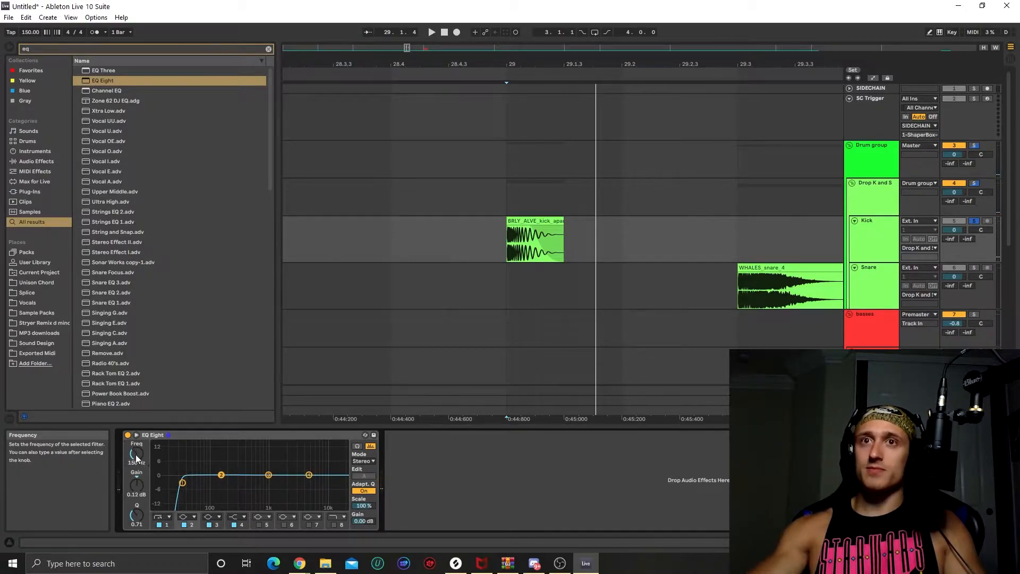
pyautogui.moveTo(137, 515); pyautogui.dragTo(135, 509)
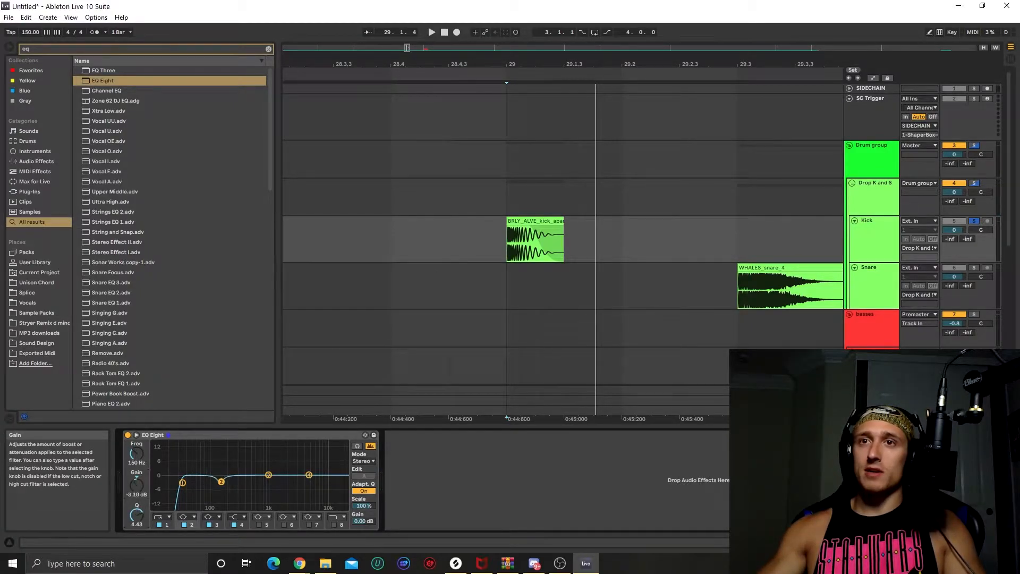
# Refine the kick EQ's second band to 133 Hz with a gain of -5.95 dB while replaying the kick.
pyautogui.press('space')
pyautogui.moveTo(136, 453); pyautogui.dragTo(137, 464)
pyautogui.press('space')
pyautogui.press('space')
pyautogui.press('space')
pyautogui.moveTo(214, 484); pyautogui.dragTo(218, 488)
pyautogui.press('space')
pyautogui.press('space')
pyautogui.press('space')
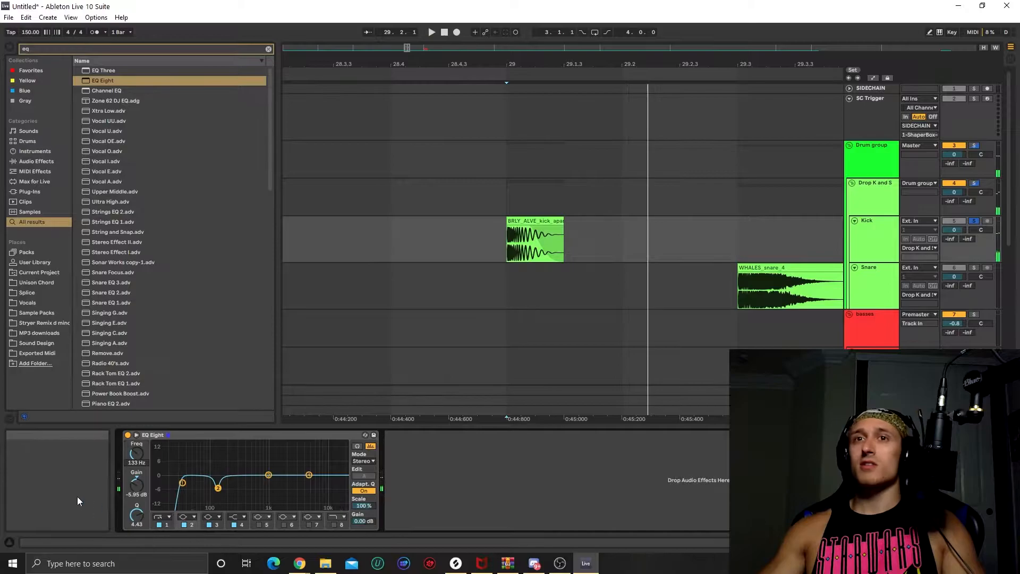
# Play the kick with its EQ Eight bypassed and re-enabled to compare the sound.
pyautogui.press('space')
pyautogui.click(128, 435)
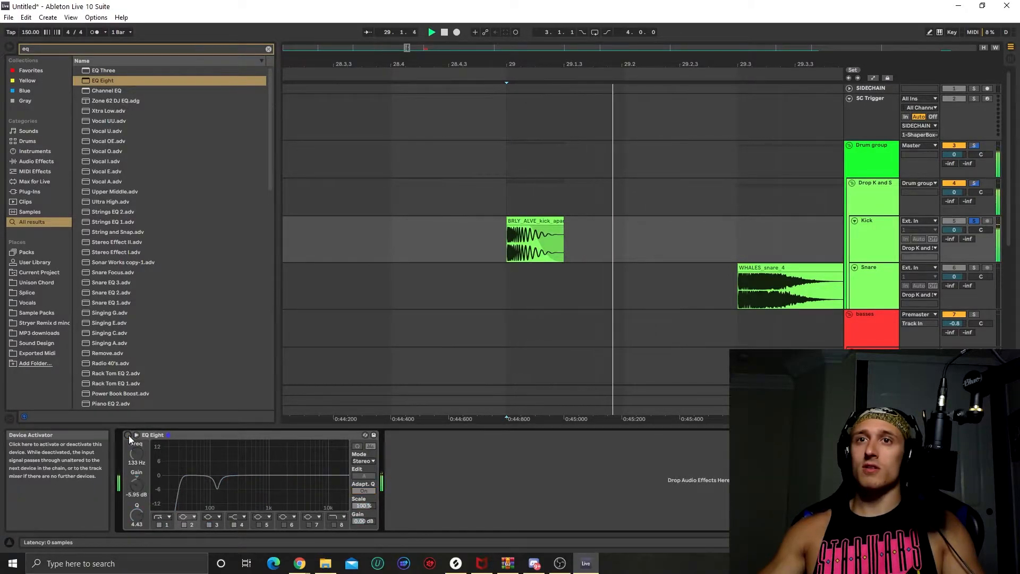
pyautogui.click(128, 436)
pyautogui.press('space')
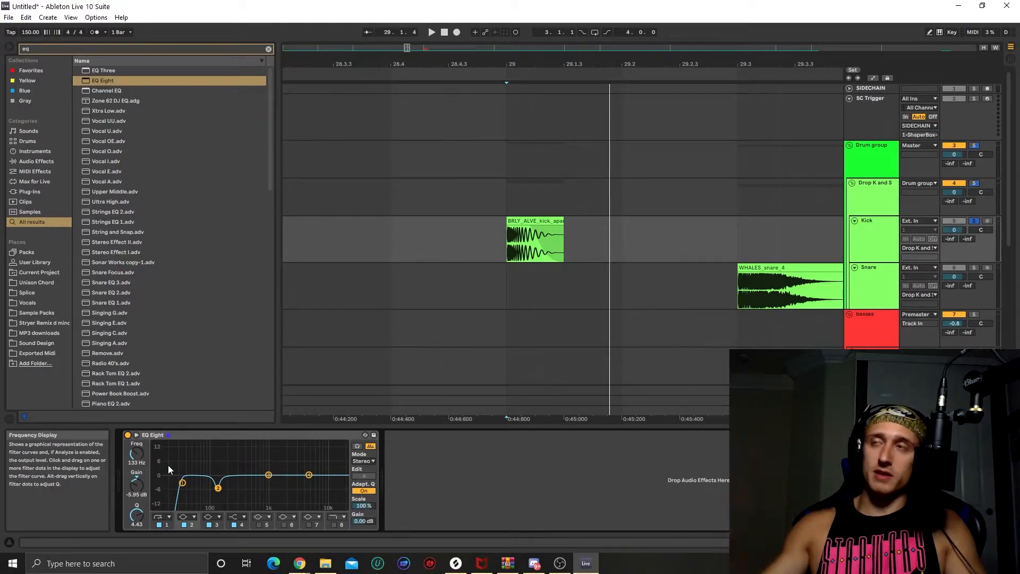
# Add an EQ Eight to the Snare track and make its first band a steep low cut at 75.1 Hz.
pyautogui.hscroll(2, 635, 322)
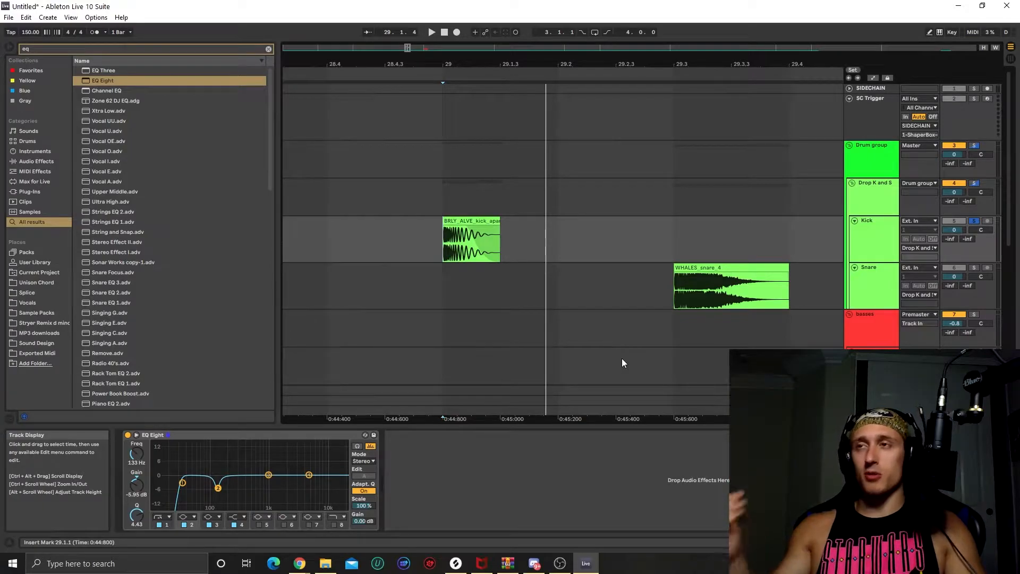
pyautogui.hscroll(1, 625, 330)
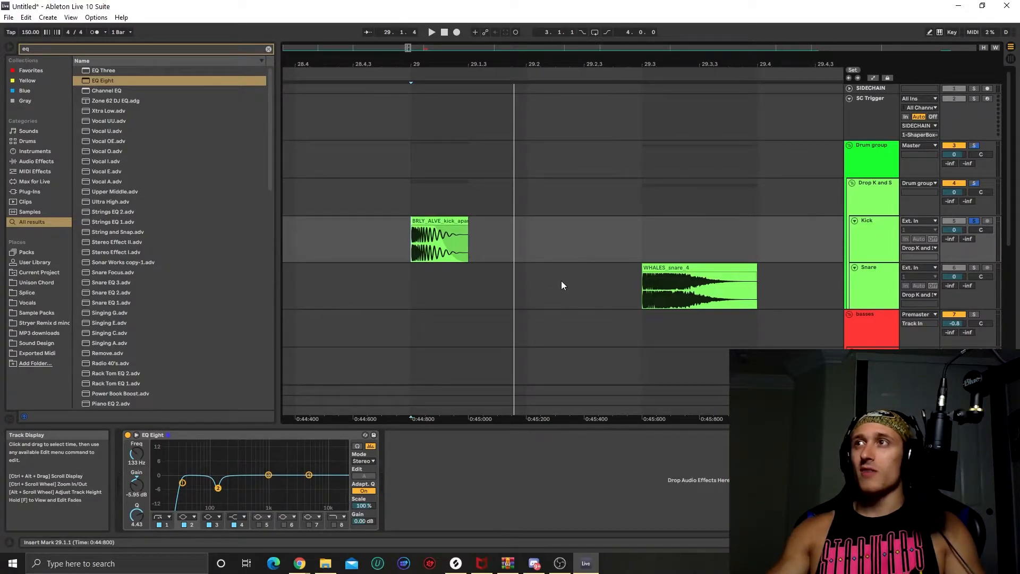
pyautogui.click(875, 273)
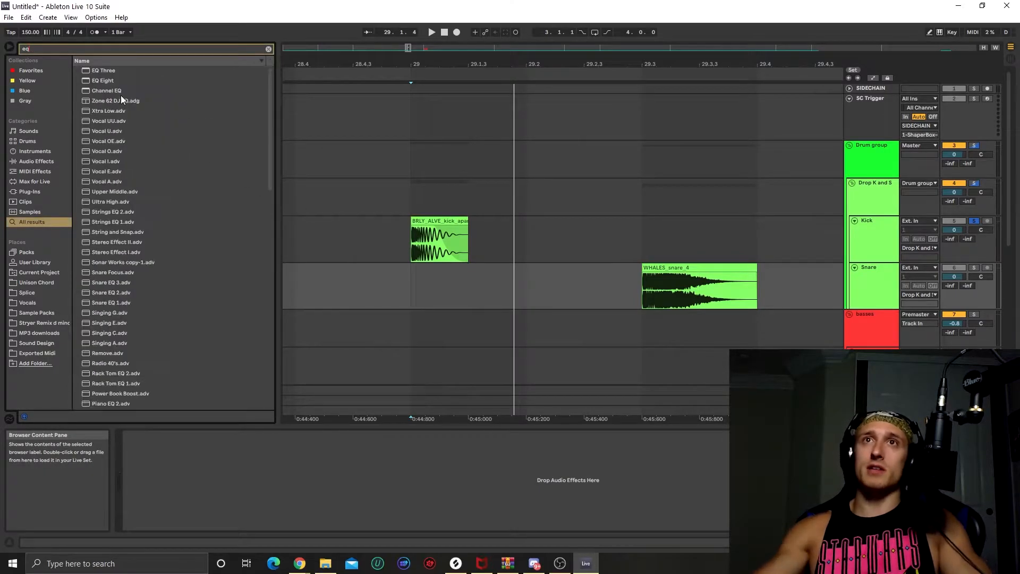
pyautogui.doubleClick(102, 80)
pyautogui.click(169, 517)
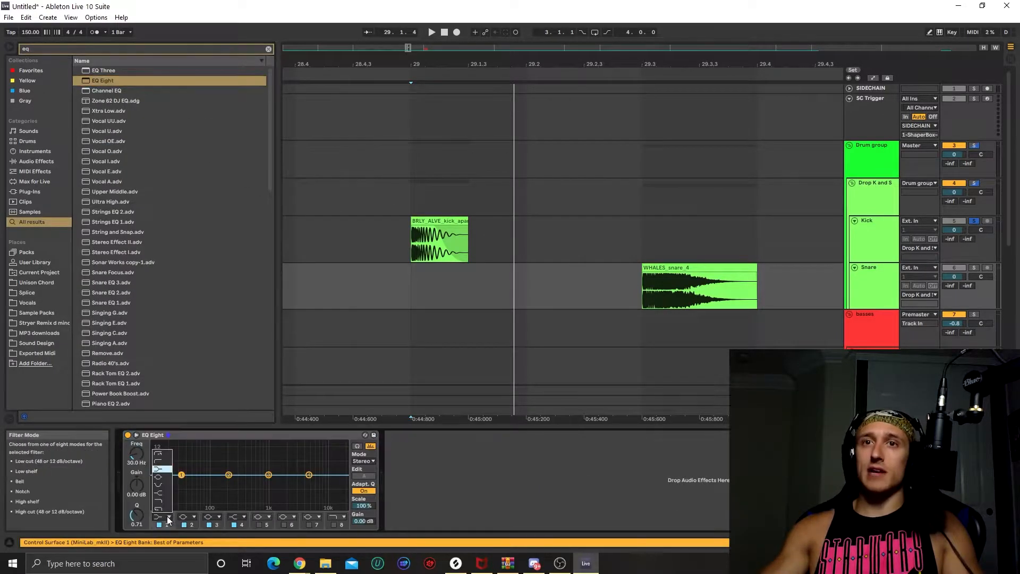
pyautogui.click(158, 454)
pyautogui.moveTo(181, 474); pyautogui.dragTo(204, 481)
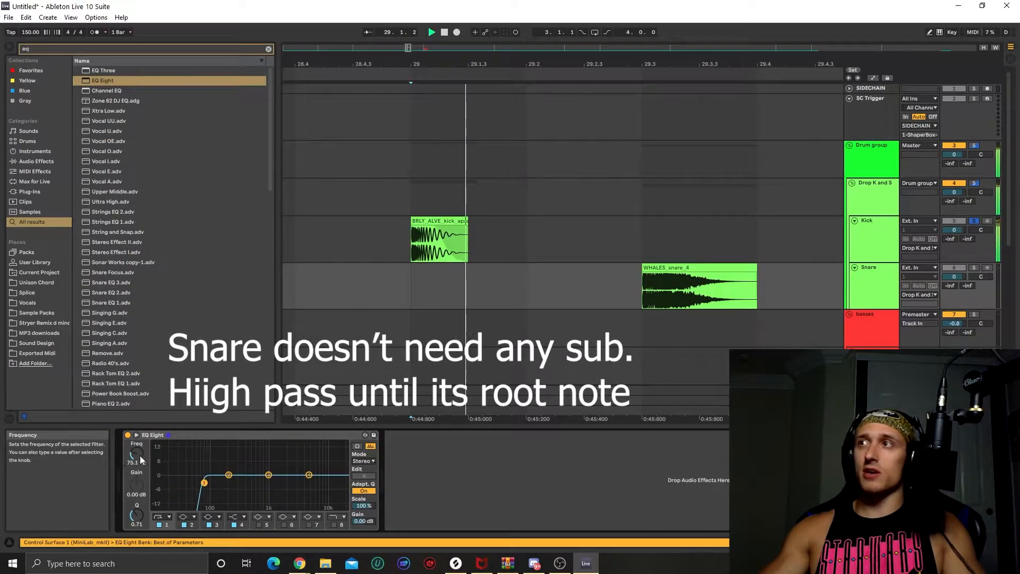
# Play the soloed snare from 29.3.1 and nudge its EQ's low cut frequency slightly higher.
pyautogui.click(636, 280)
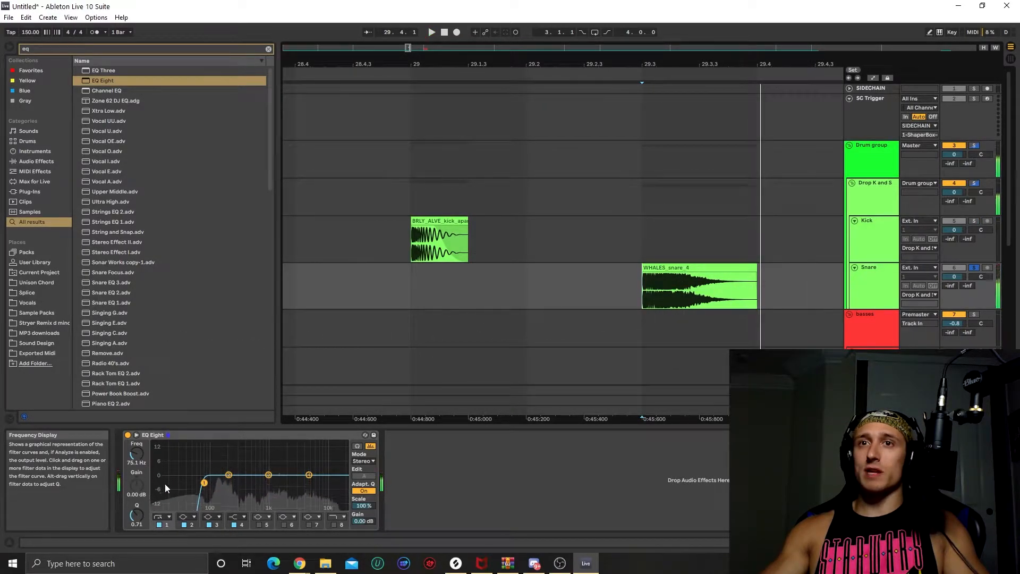
pyautogui.moveTo(136, 453); pyautogui.dragTo(137, 449)
pyautogui.press('space')
pyautogui.press('space')
pyautogui.press('space')
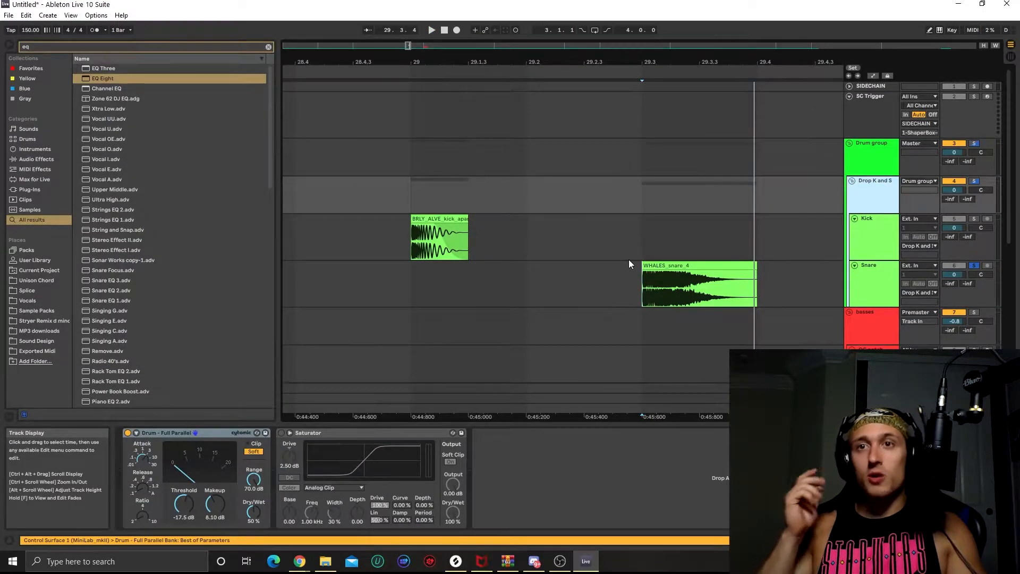
# Turn off soft clipping in the Drum - Full Parallel compressors on the Drop K and S group and the Drum group.
pyautogui.click(246, 452)
pyautogui.click(864, 161)
pyautogui.click(272, 450)
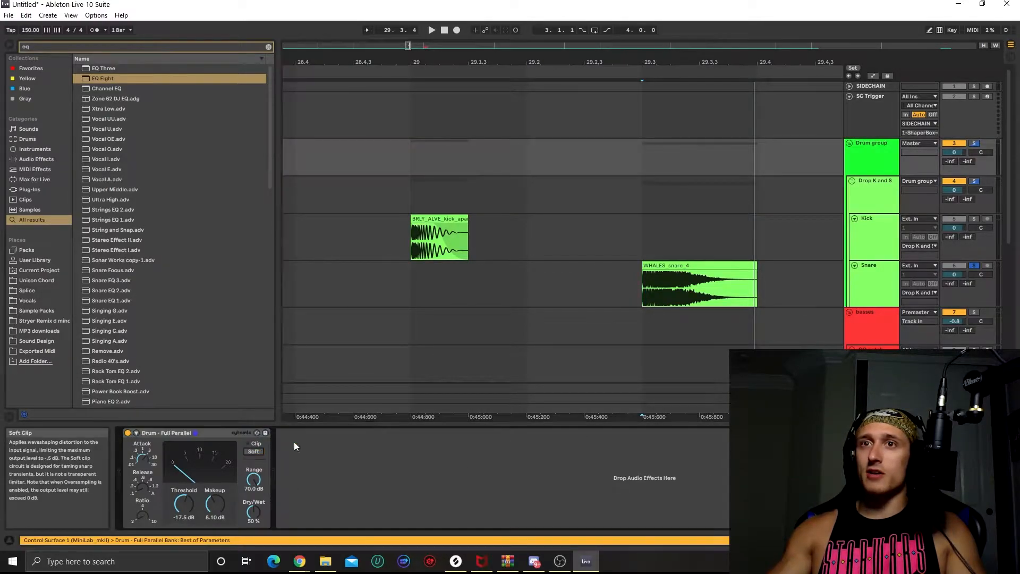
# Compare the device chains of the Drop K and S group and the Drum group.
pyautogui.click(880, 207)
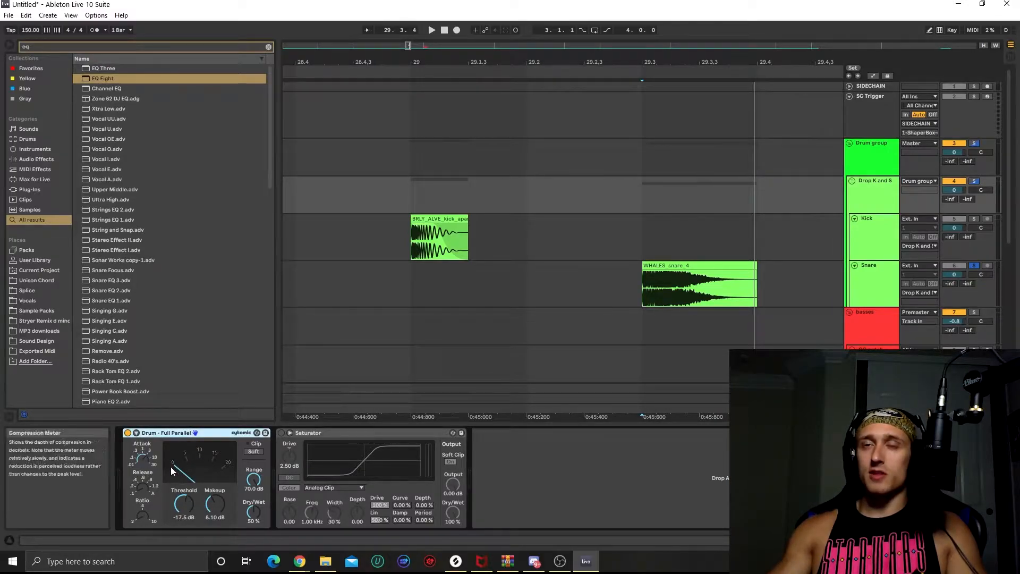
pyautogui.click(884, 203)
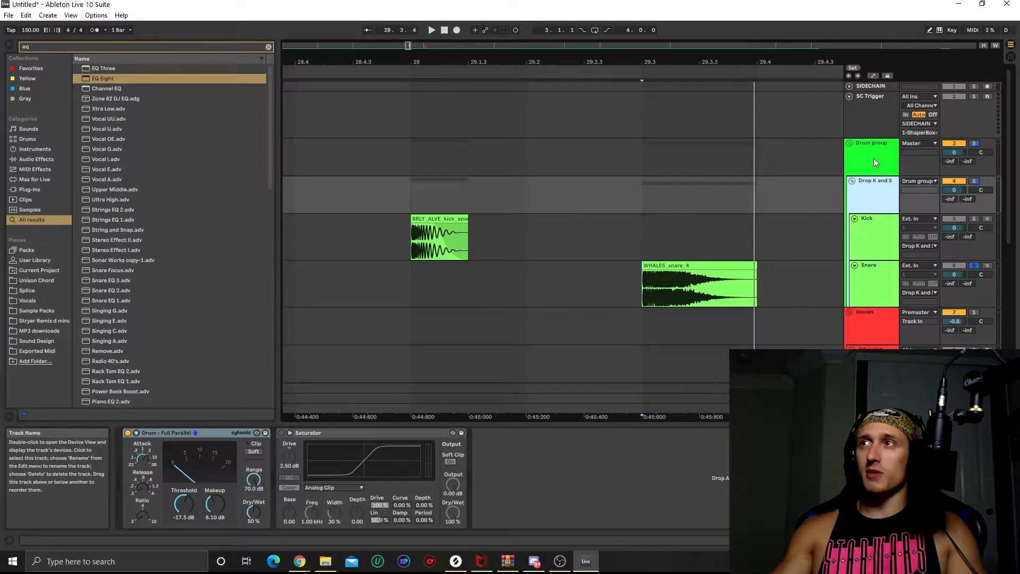
pyautogui.click(879, 143)
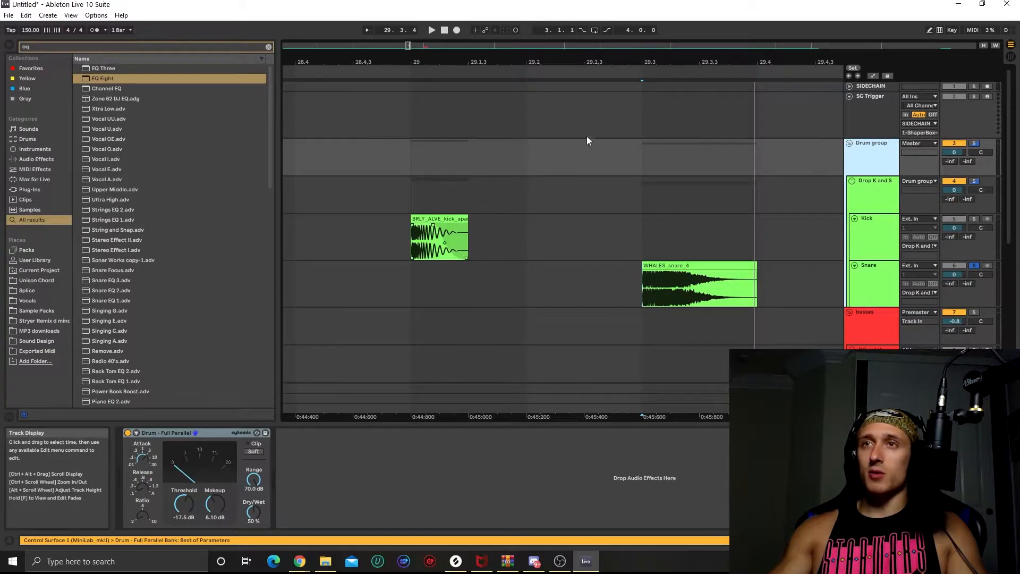
pyautogui.click(885, 200)
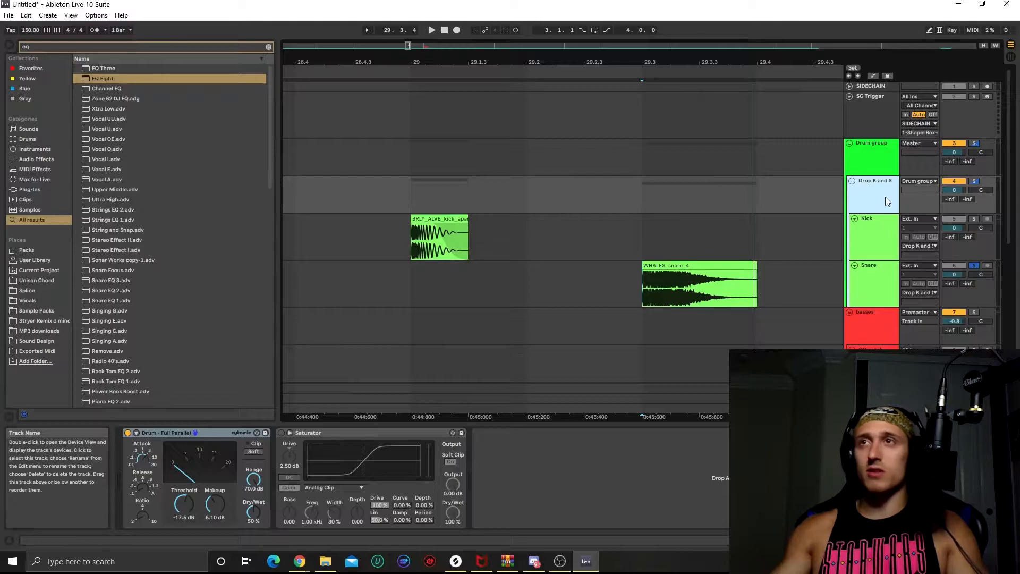
# Play the kick and snare from 29.1.1 and check their peak levels in the Session View mixer.
pyautogui.click(412, 250)
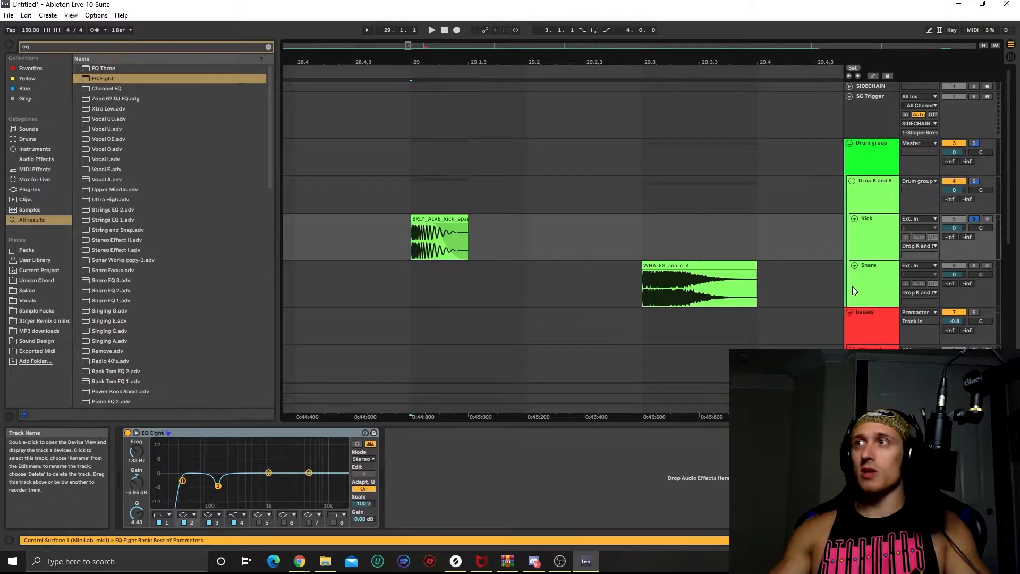
pyautogui.press('Tab')
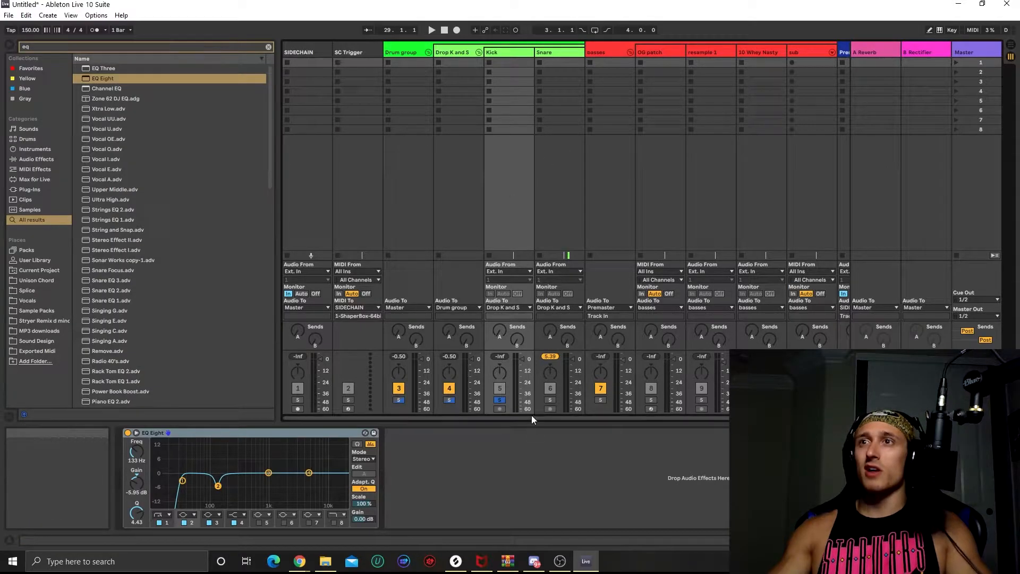
pyautogui.press('space')
pyautogui.press('space')
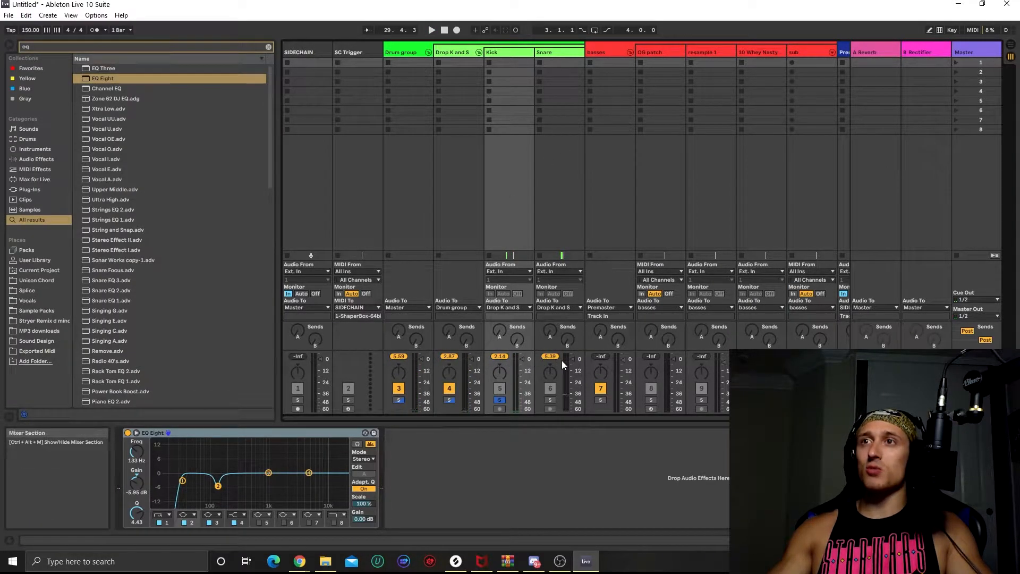
pyautogui.press('Tab')
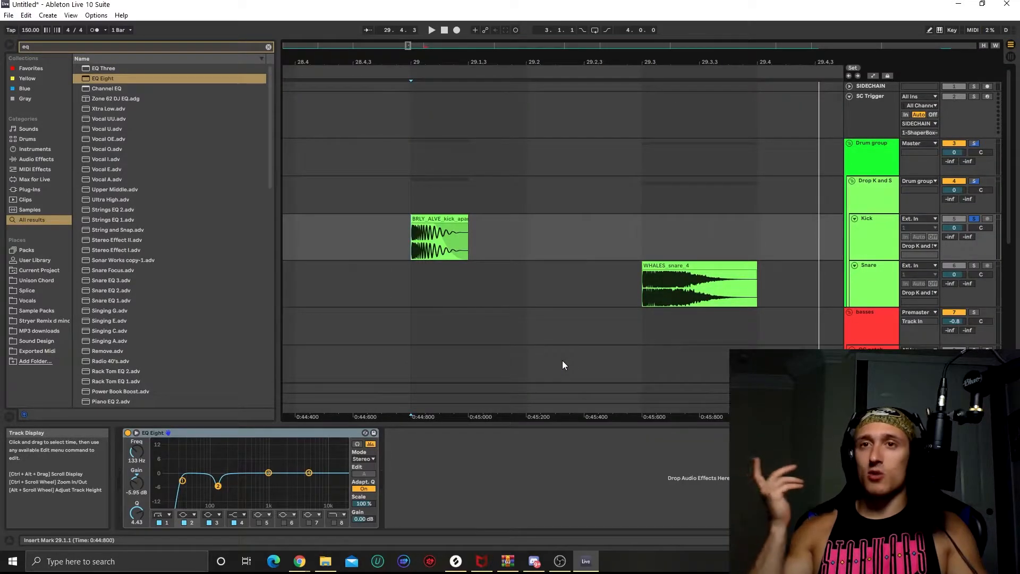
# Lower the Snare track's volume to -3.2 dB, checking the kick and snare peaks in the Session View mixer.
pyautogui.press('space')
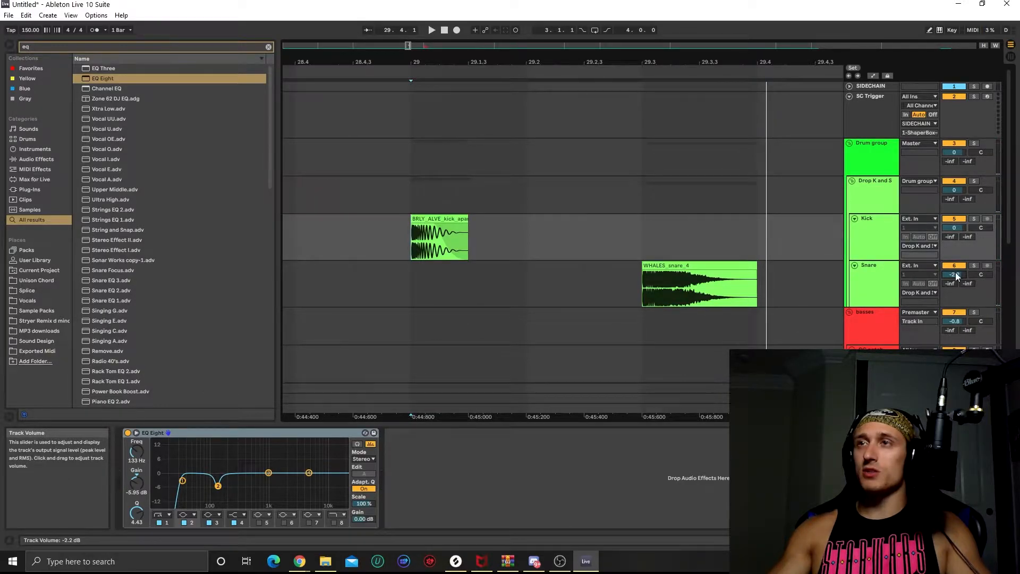
pyautogui.press('space')
pyautogui.press('Tab')
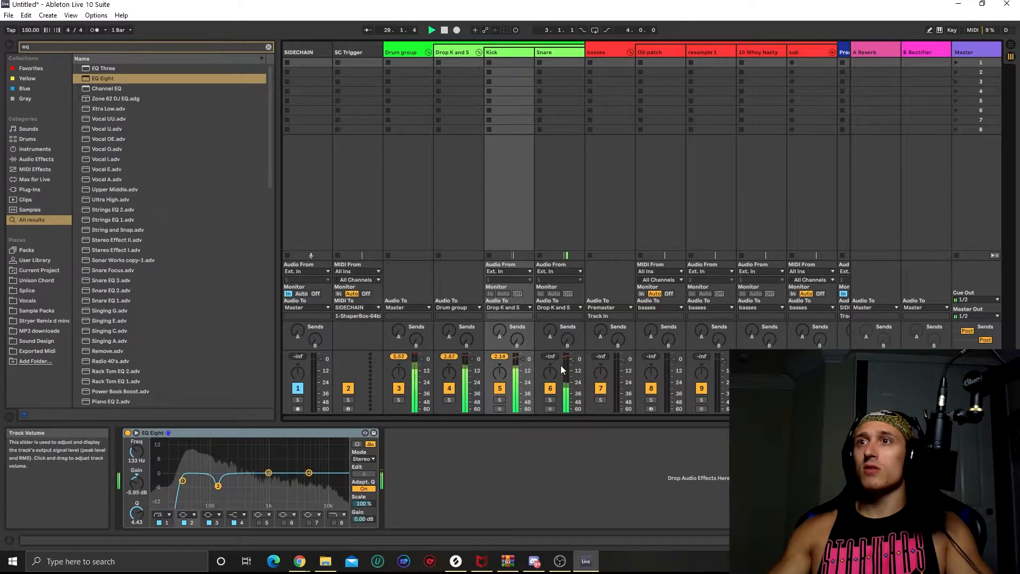
pyautogui.press('space')
pyautogui.press('Tab')
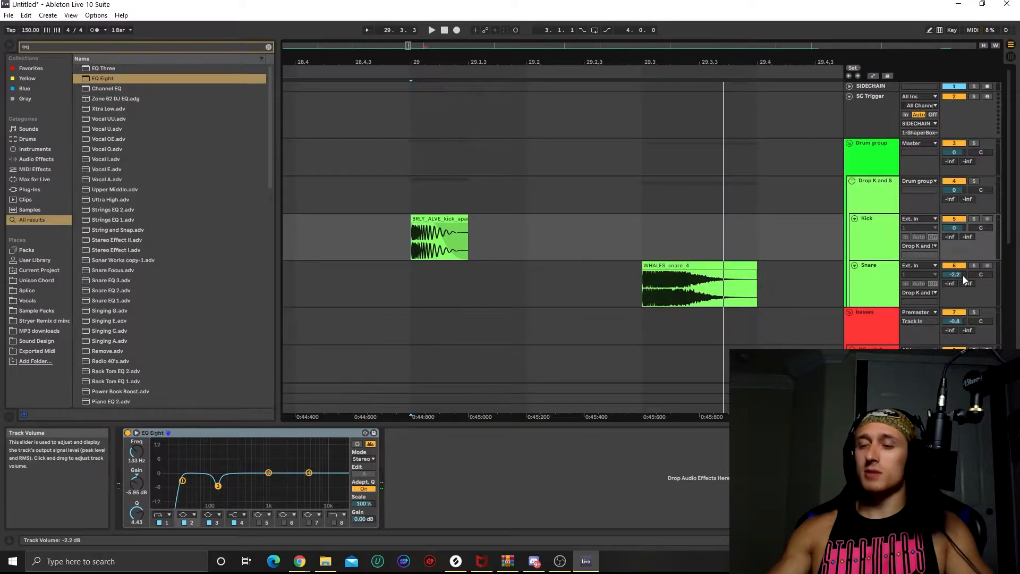
pyautogui.press('space')
pyautogui.press('Tab')
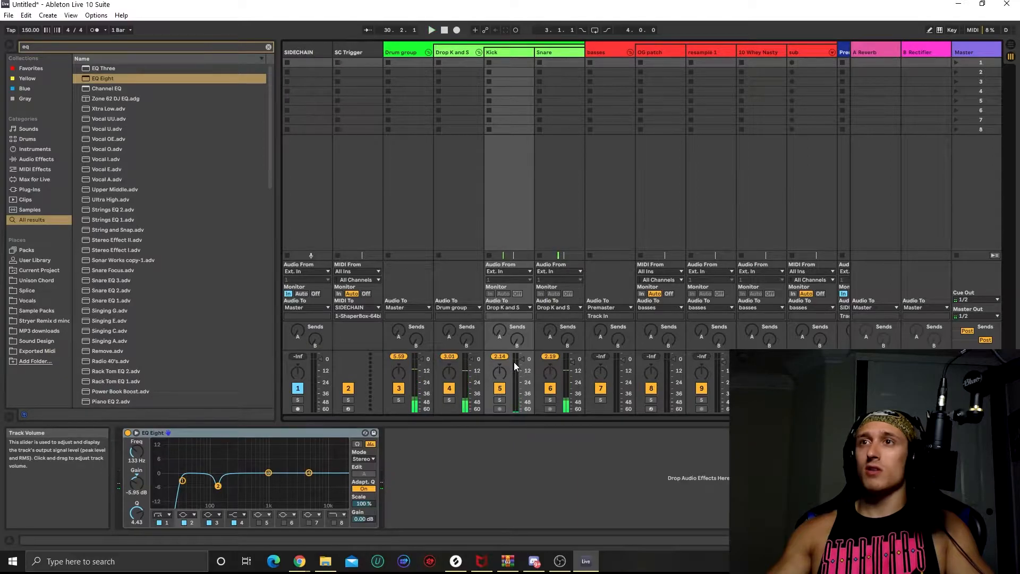
pyautogui.press('space')
pyautogui.press('Tab')
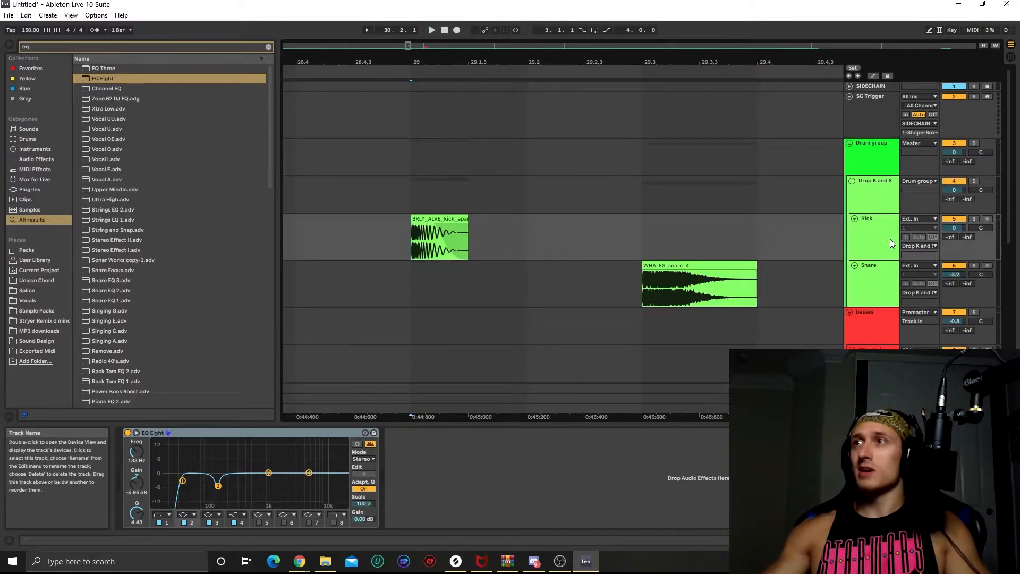
# Turn on soft clipping in the Drop K and S and Drum group compressors and check the drum peaks in Session View.
pyautogui.click(866, 197)
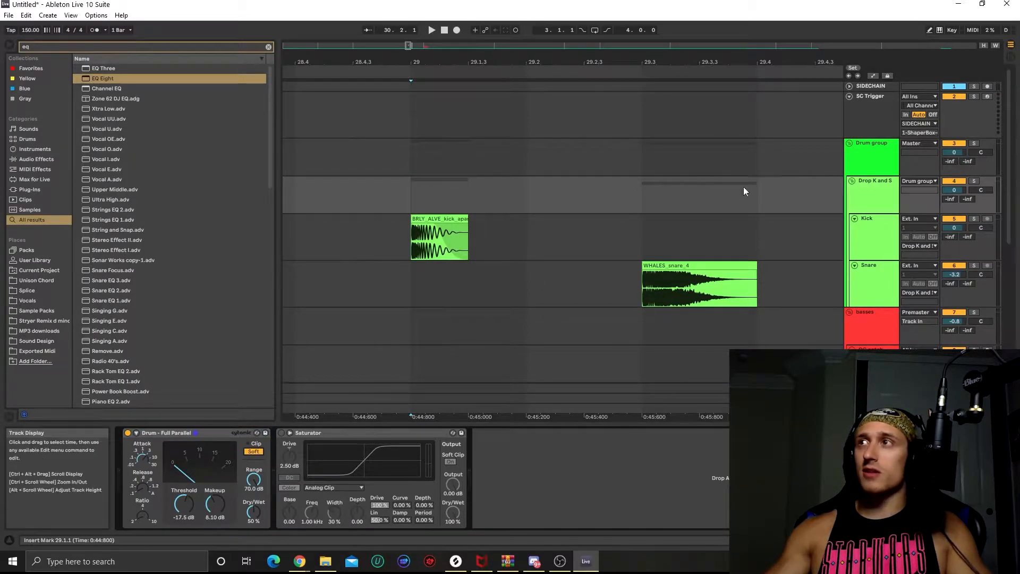
pyautogui.click(861, 153)
pyautogui.click(256, 453)
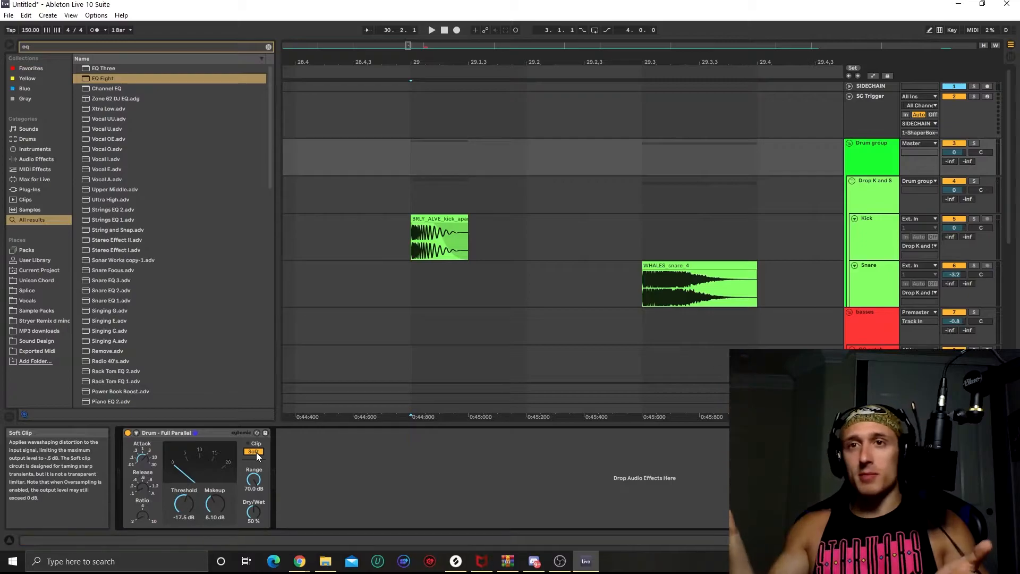
pyautogui.press('Tab')
pyautogui.press('space')
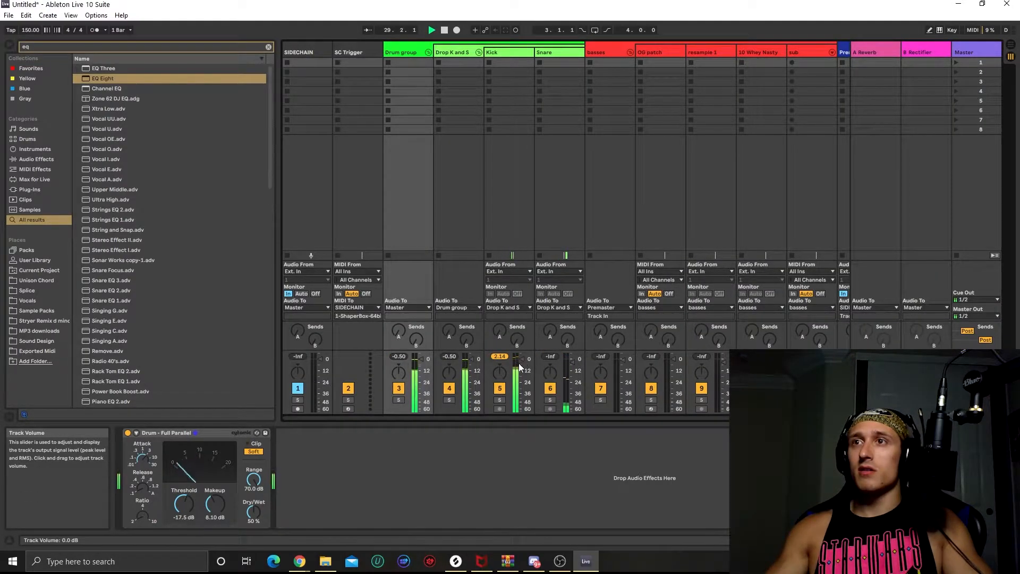
pyautogui.press('Tab')
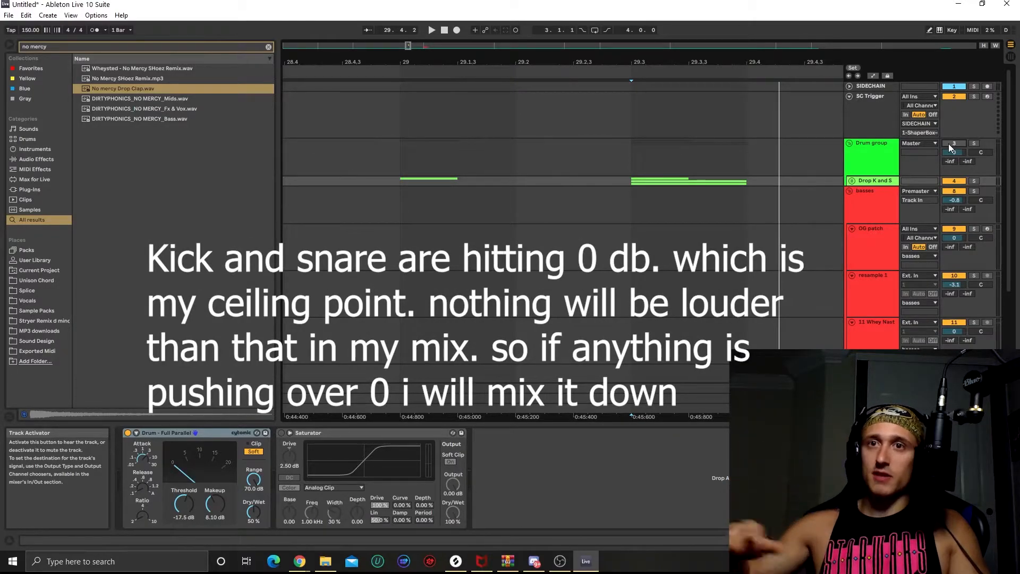
# Look over the bass and Premaster tracks and locate the bass clips at the Drop 1 marker.
pyautogui.scroll(-2, 767, 282)
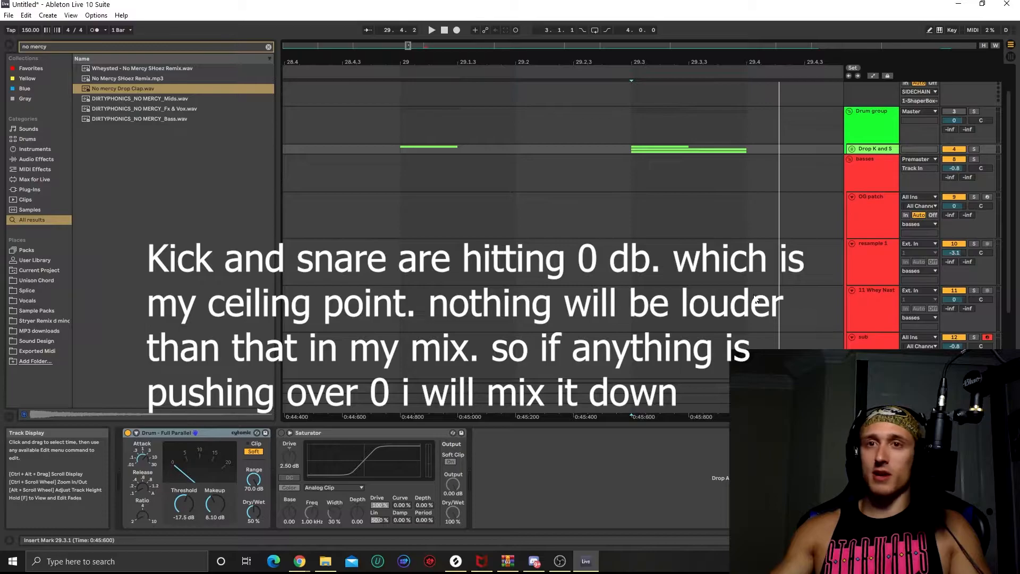
pyautogui.scroll(-5, 756, 300)
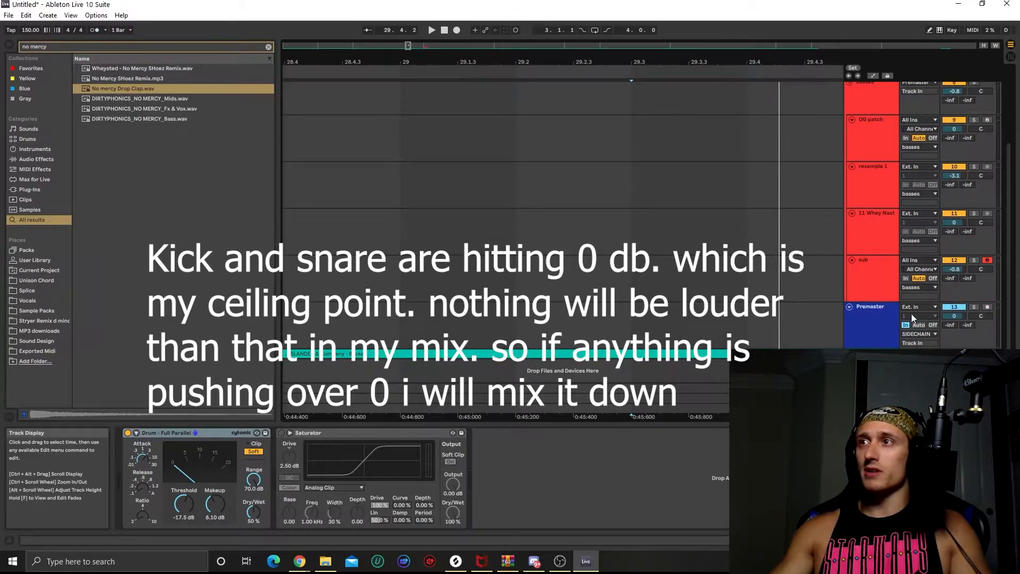
pyautogui.scroll(7, 835, 289)
pyautogui.scroll(-4, 777, 284)
pyautogui.scroll(-2, 707, 298)
pyautogui.scroll(-6, 707, 297)
pyautogui.scroll(-3, 703, 293)
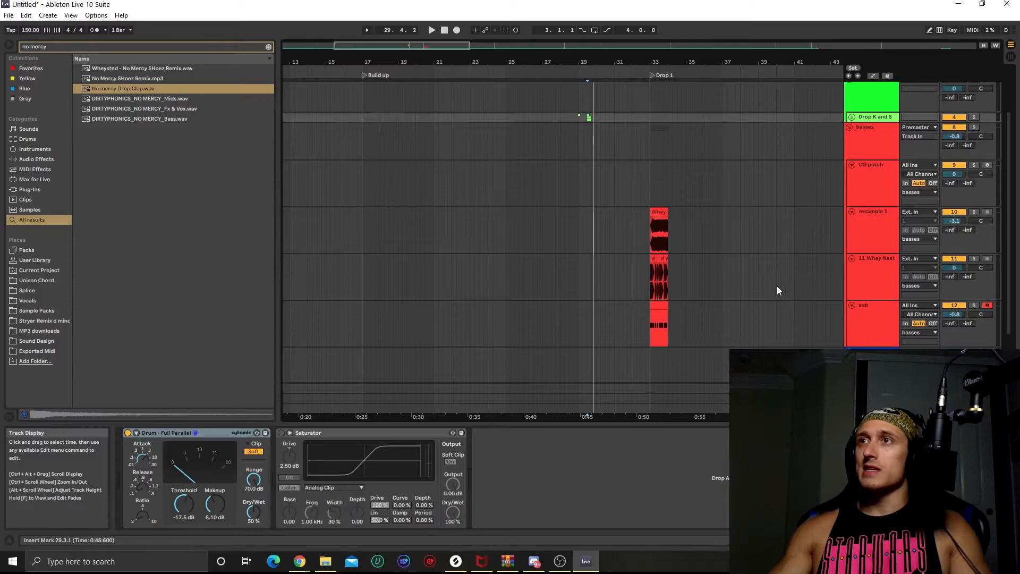
pyautogui.hscroll(-5, 462, 287)
pyautogui.scroll(8, 462, 287)
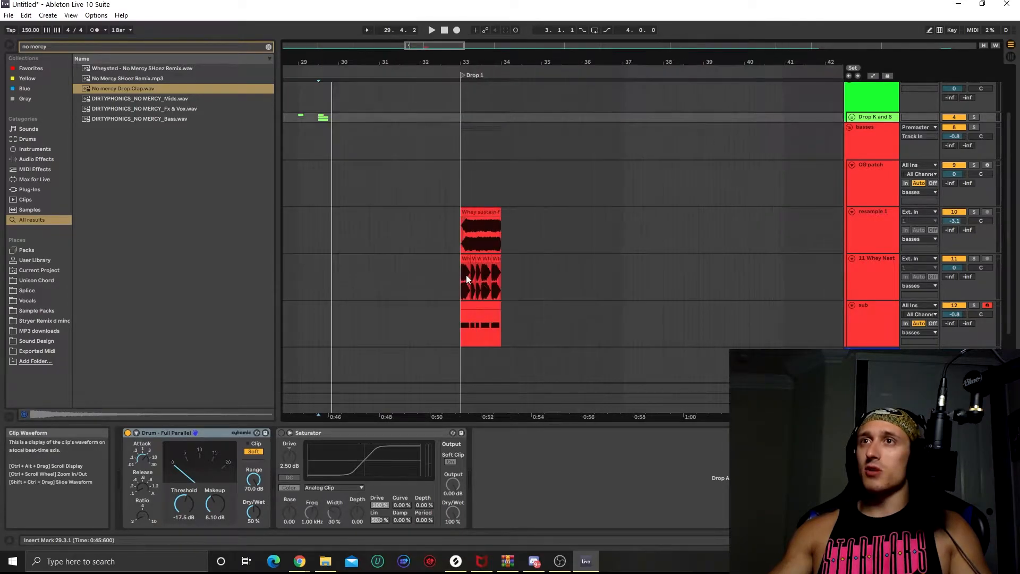
# Solo the resample 1 bass track and play it from 33.1.1.
pyautogui.click(889, 320)
pyautogui.click(861, 221)
pyautogui.click(510, 231)
pyautogui.press('s')
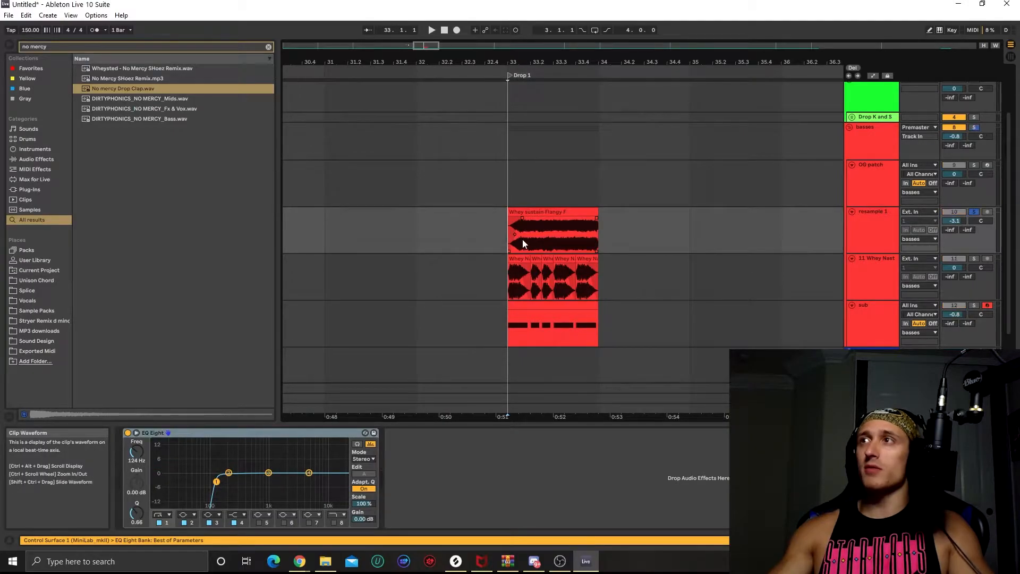
pyautogui.press('space')
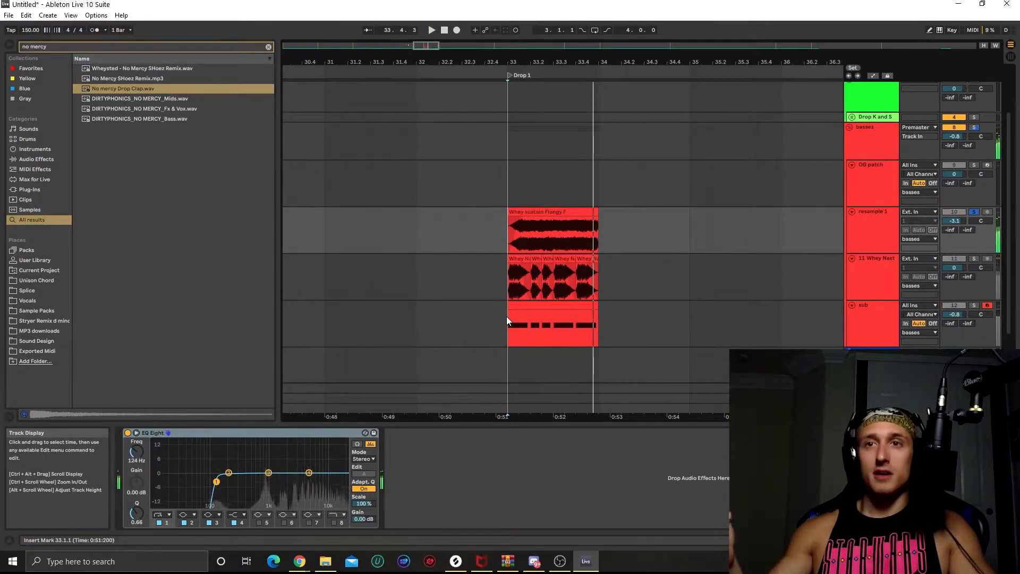
# Play the soloed 11 Whey Nasty track from Drop 1 and enable a high cut at 9.35 kHz in its EQ Eight.
pyautogui.click(503, 279)
pyautogui.press('s')
pyautogui.press('space')
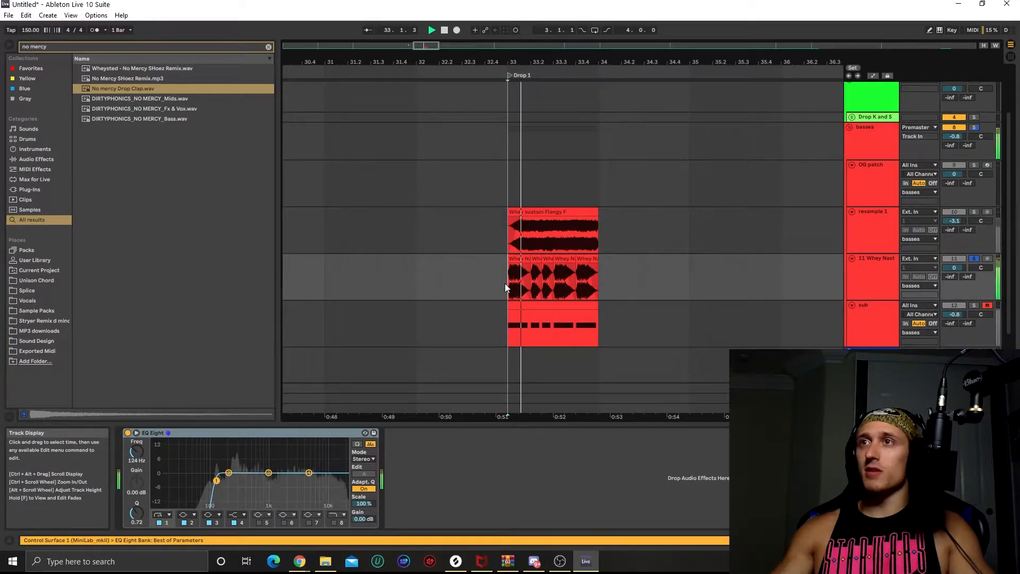
pyautogui.press('space')
pyautogui.press('space')
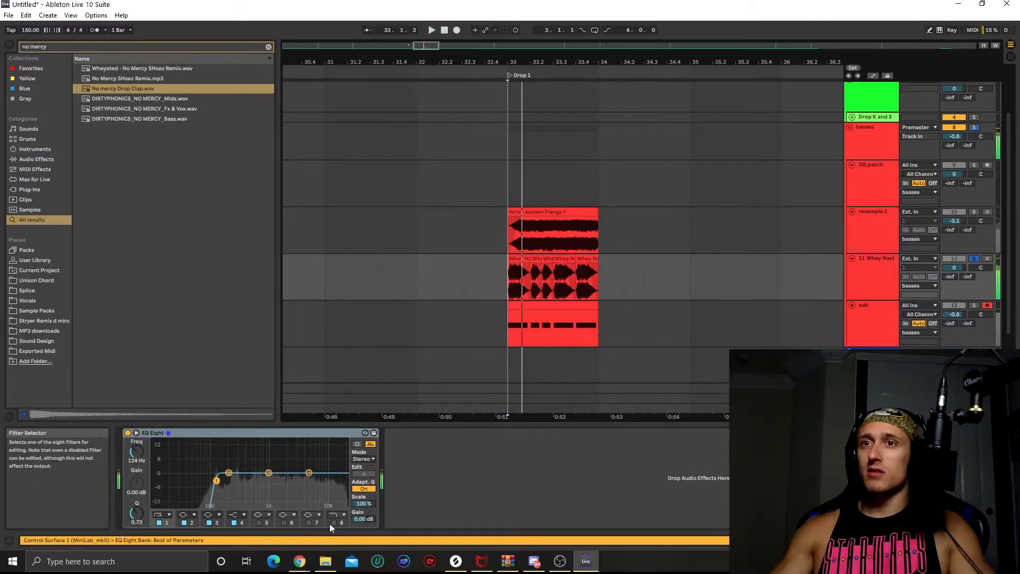
# Play the sub track on its own from Drop 1, then remove its solo.
pyautogui.click(876, 315)
pyautogui.press('s')
pyautogui.press('space')
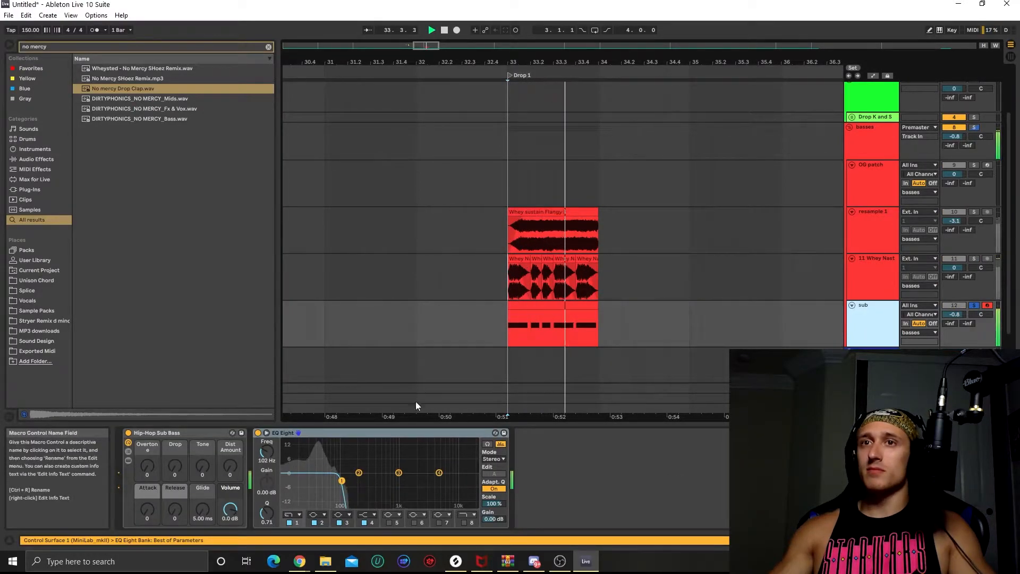
pyautogui.press('space')
pyautogui.press('s')
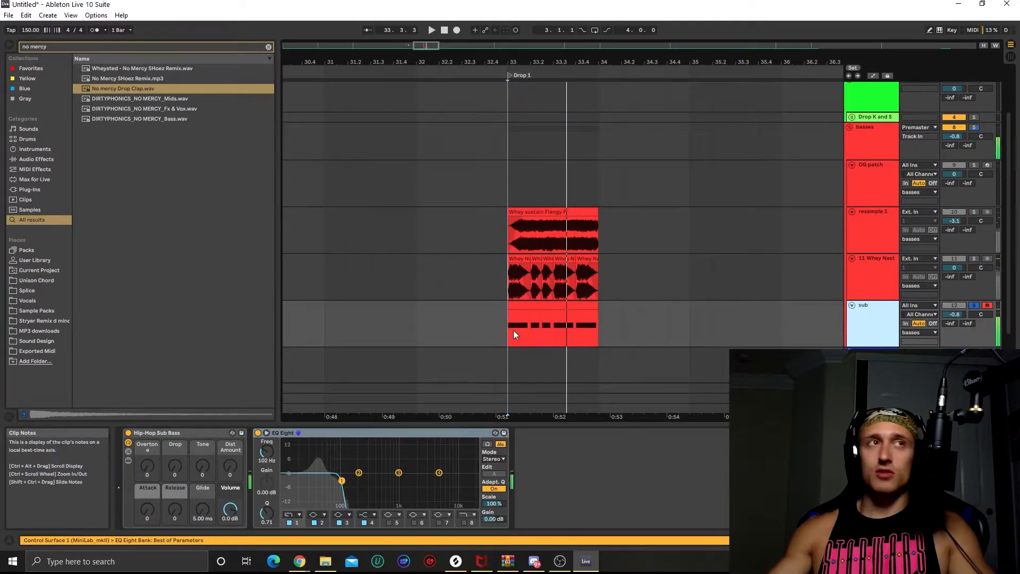
# Play all the bass layers together from 32.4.3, just before Drop 1.
pyautogui.click(503, 252)
pyautogui.click(498, 255)
pyautogui.press('space')
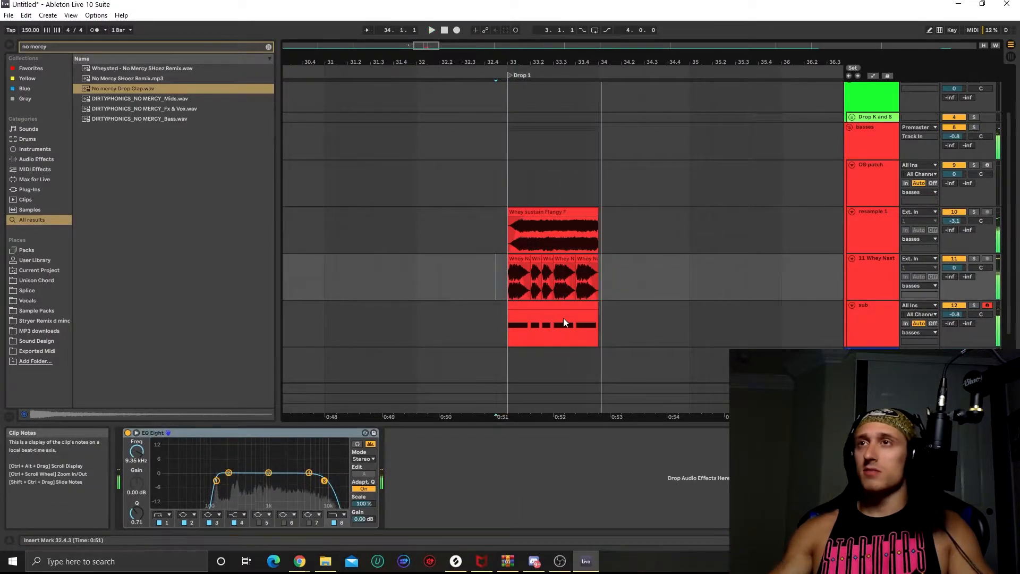
pyautogui.press('space')
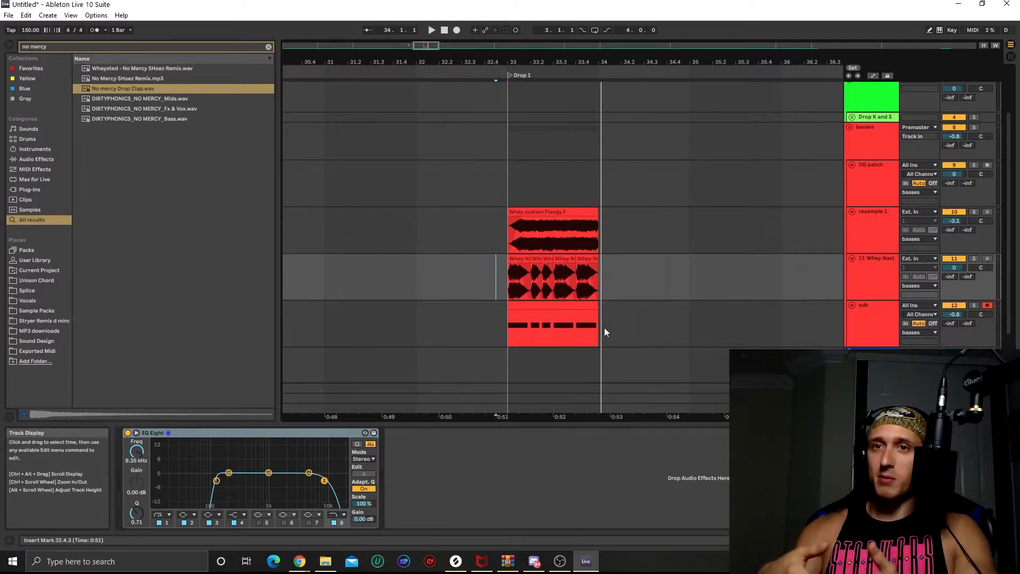
# Play the soloed resample 1 track from 33.1.1 and raise its EQ Eight low cut to 677 Hz.
pyautogui.click(874, 228)
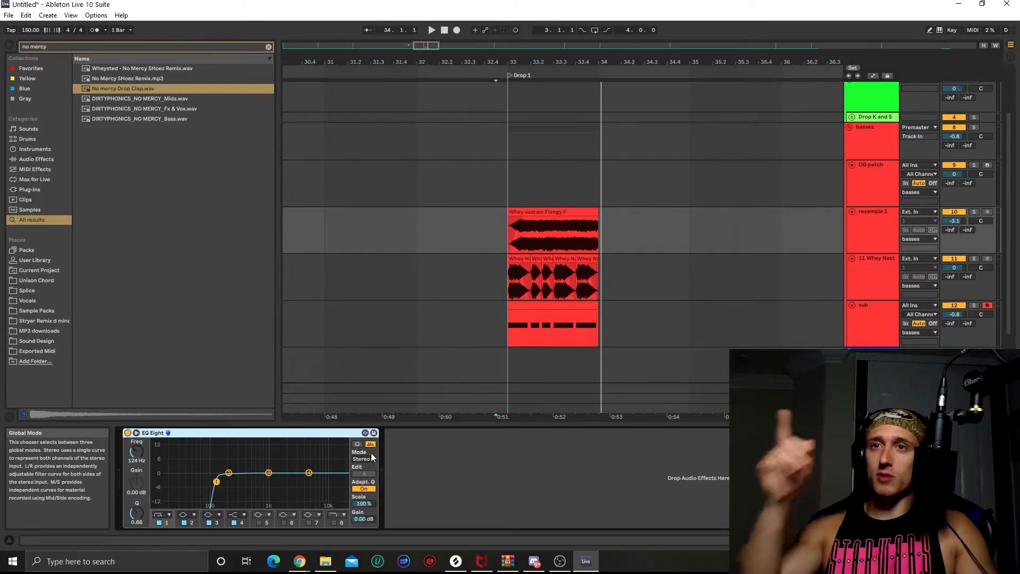
pyautogui.click(505, 246)
pyautogui.press('space')
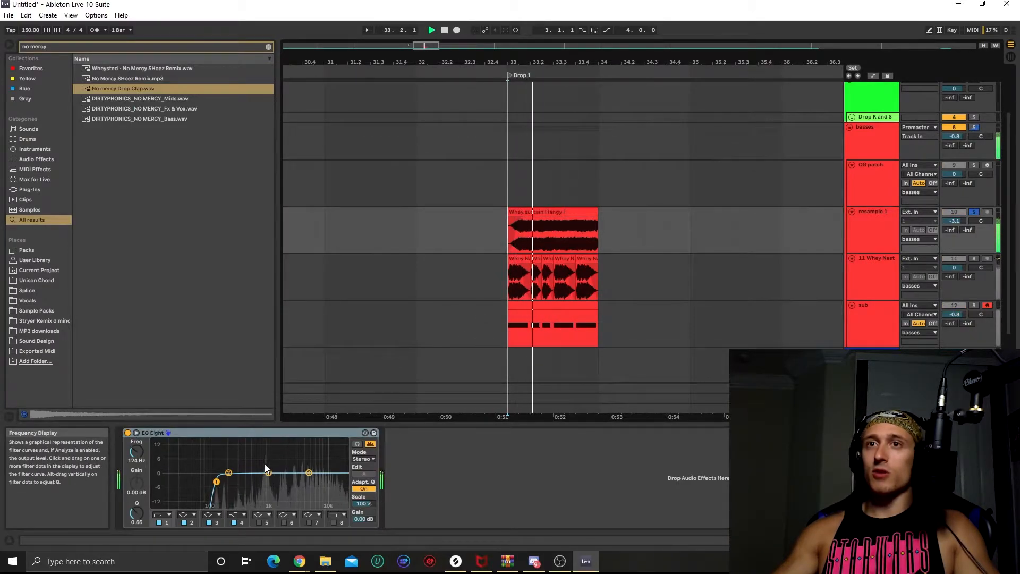
pyautogui.moveTo(132, 455); pyautogui.dragTo(132, 413)
pyautogui.press('space')
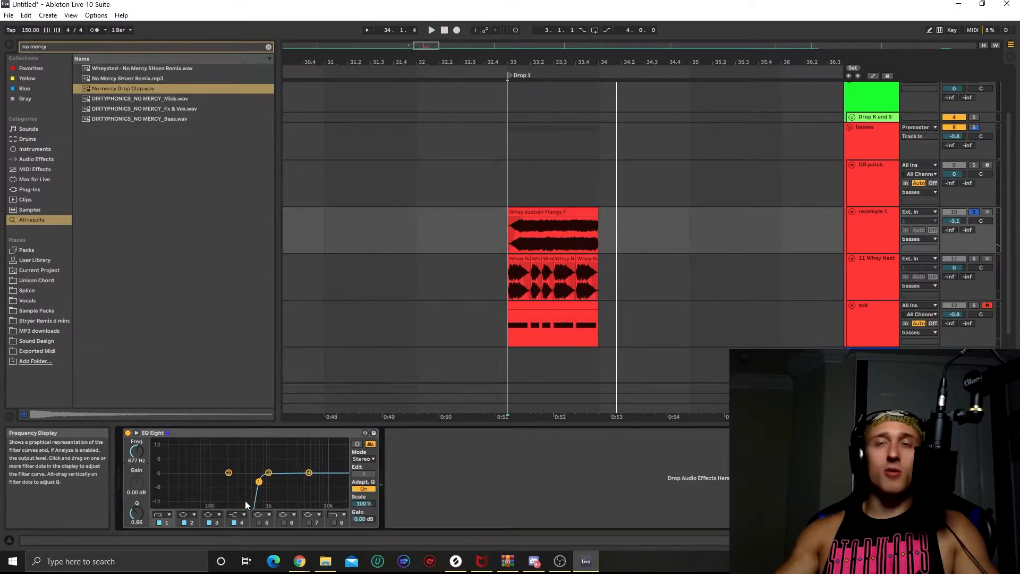
# Sweep resample 1's EQ low cut down and back up during playback to compare the sound, returning it to 677 Hz.
pyautogui.moveTo(136, 453); pyautogui.dragTo(136, 537)
pyautogui.press('space')
pyautogui.moveTo(137, 460); pyautogui.dragTo(137, 414)
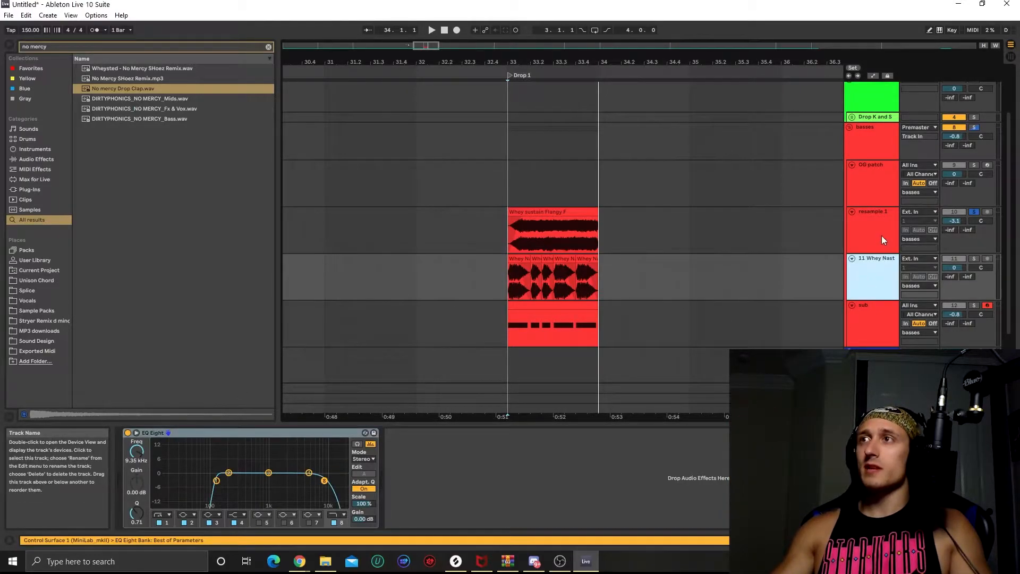
pyautogui.click(883, 237)
pyautogui.press('space')
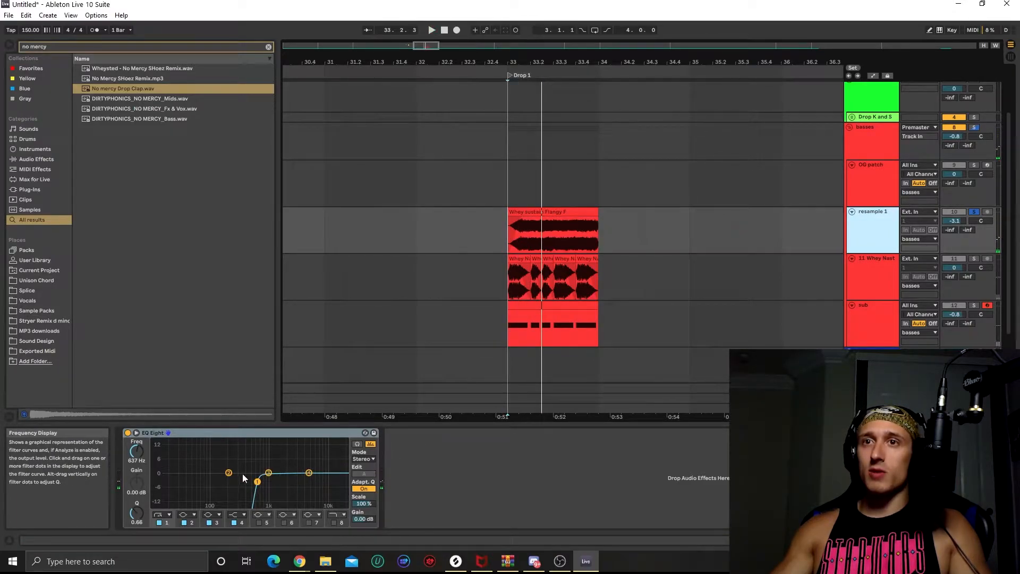
pyautogui.press('space')
pyautogui.moveTo(149, 461)
pyautogui.mouseDown()
pyautogui.moveTo(149, 452)
pyautogui.moveTo(137, 459)
pyautogui.mouseUp()
pyautogui.press('space')
# Dip 11 Whey Nasty's EQ at 850 Hz by -2.86 dB with a Q of 2.37 and play it soloed with resample 1.
pyautogui.click(849, 267)
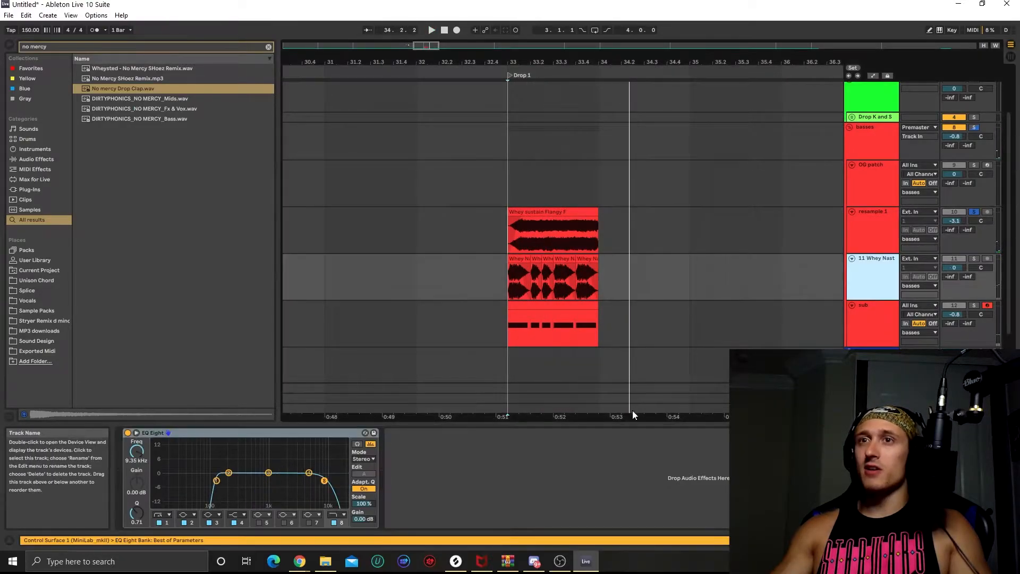
pyautogui.moveTo(268, 474); pyautogui.dragTo(264, 473)
pyautogui.moveTo(137, 512); pyautogui.dragTo(137, 485)
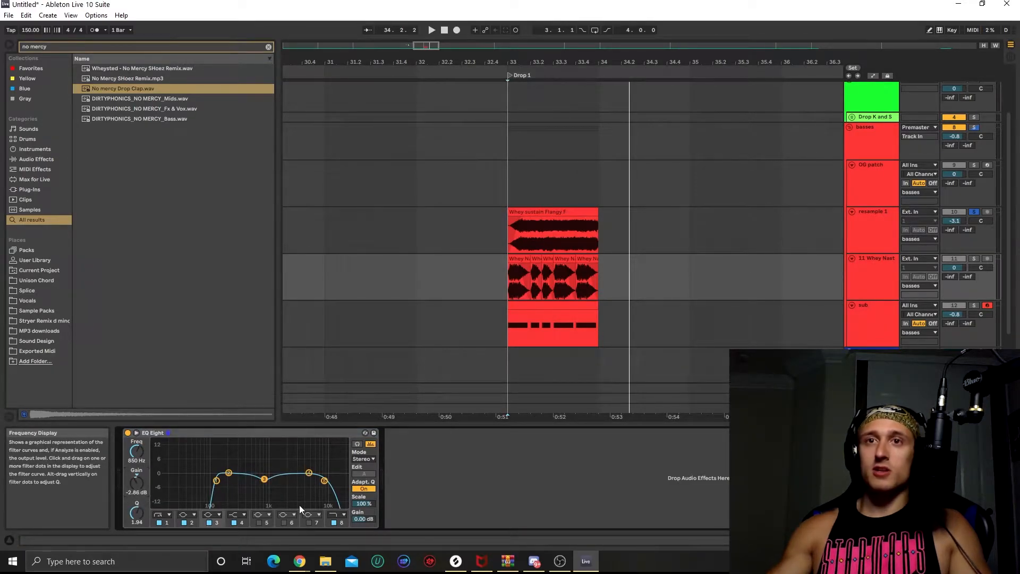
pyautogui.moveTo(136, 512); pyautogui.dragTo(136, 505)
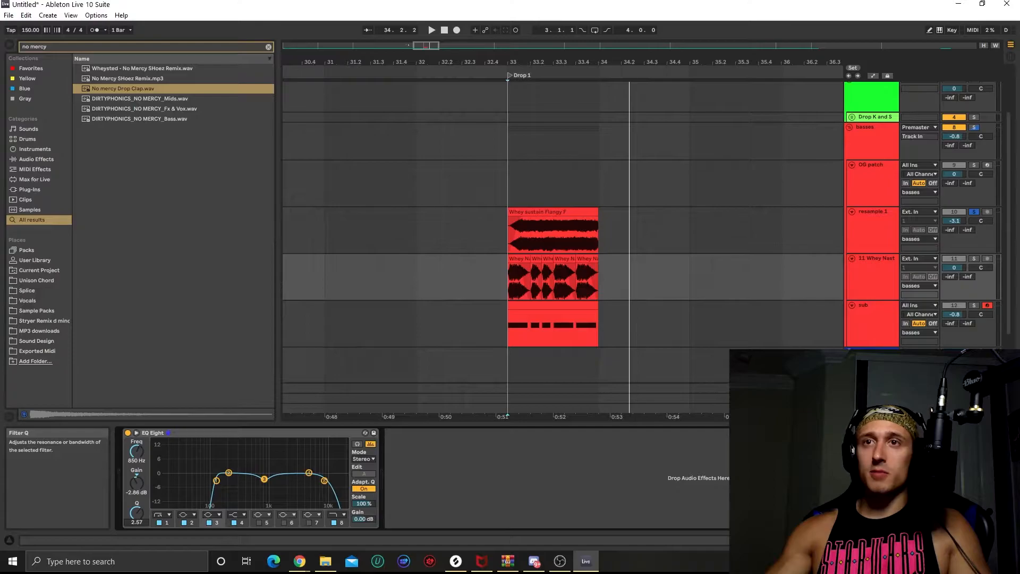
pyautogui.click(977, 258)
pyautogui.press('space')
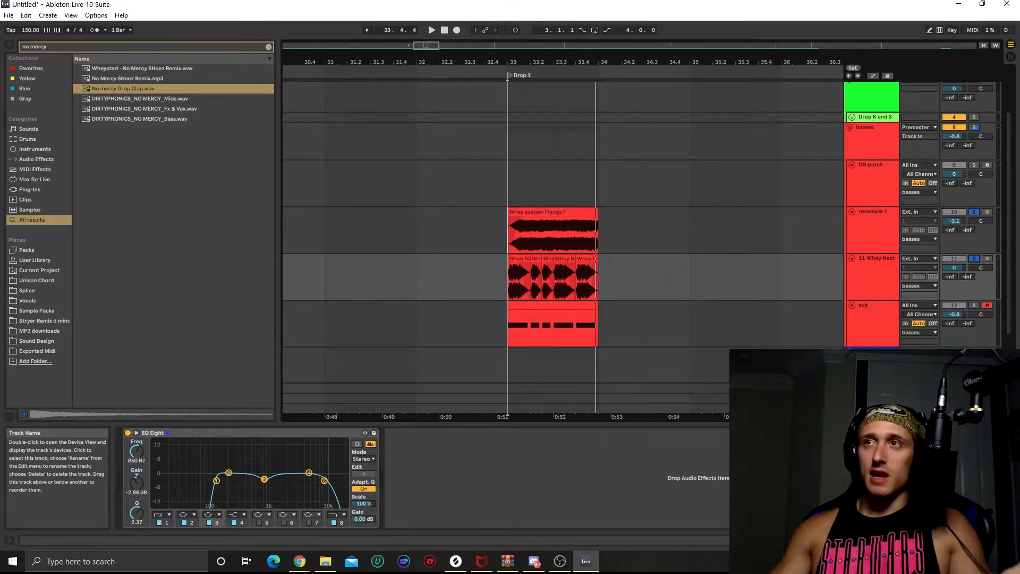
# Adjust 11 Whey Nasty's EQ high cut to 9.38 kHz with a Q of 0.63 while playing both soloed bass layers.
pyautogui.click(888, 220)
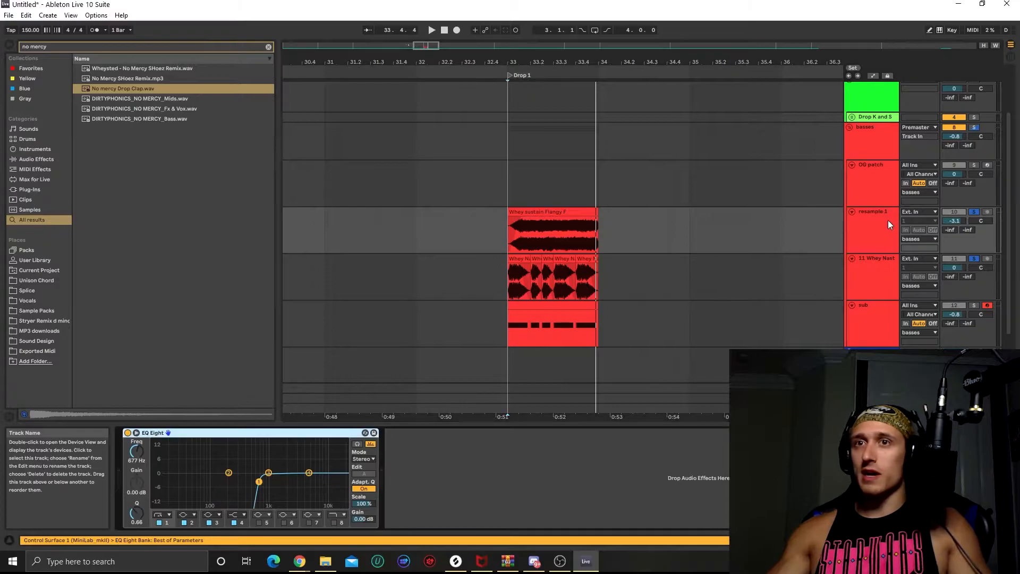
pyautogui.click(893, 258)
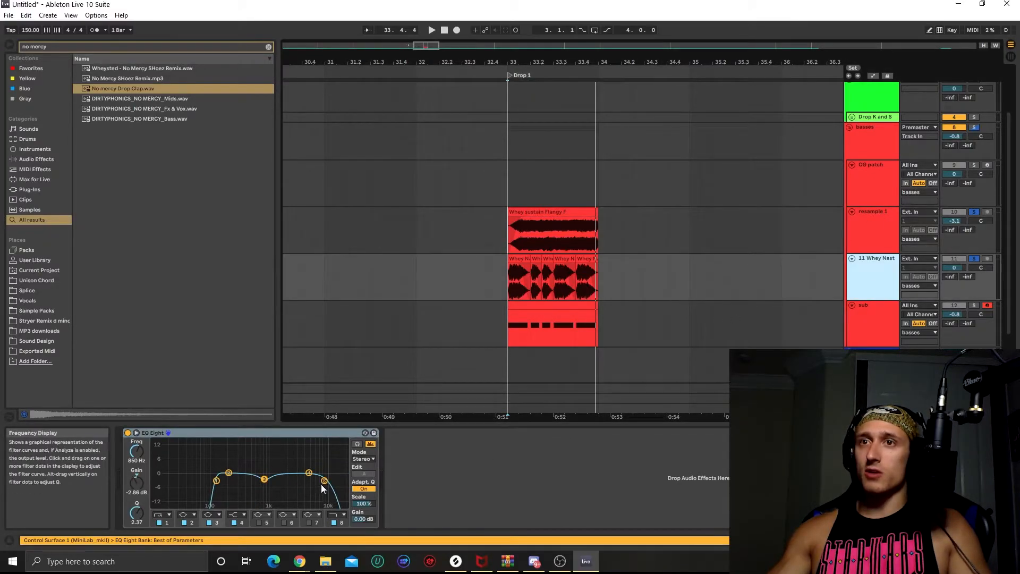
pyautogui.moveTo(323, 483); pyautogui.dragTo(318, 488)
pyautogui.press('space')
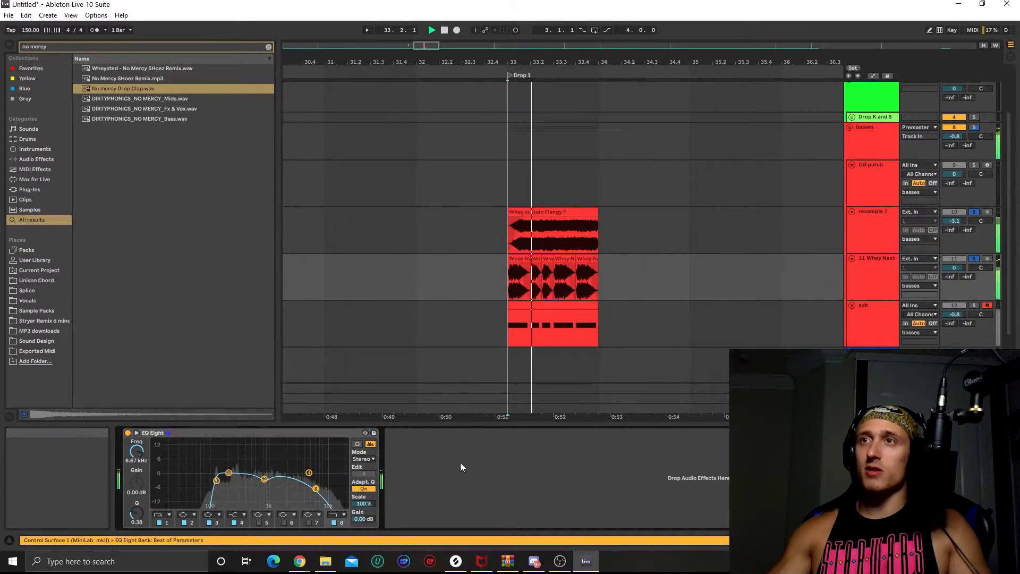
pyautogui.moveTo(316, 488); pyautogui.dragTo(324, 482)
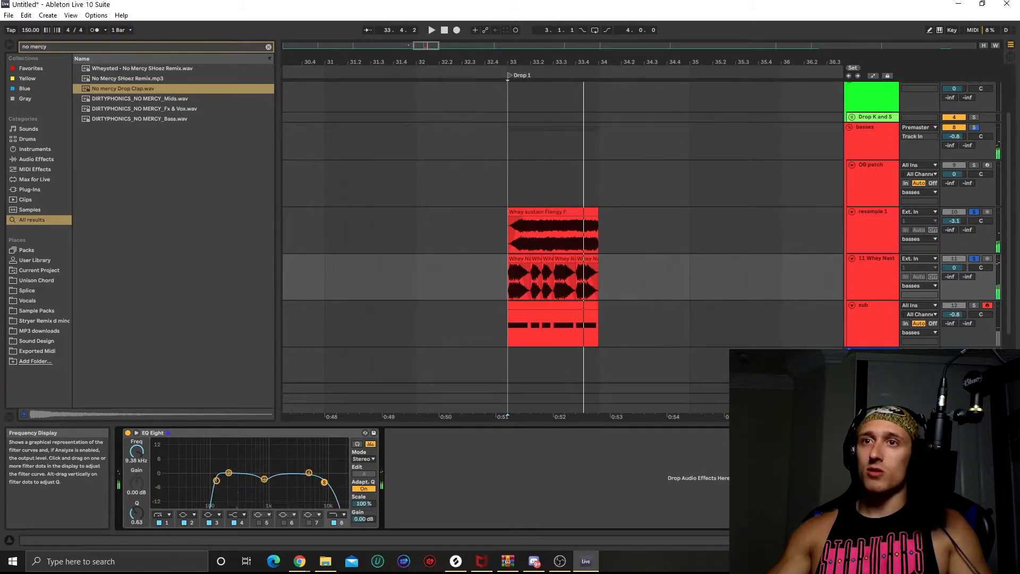
pyautogui.press('space')
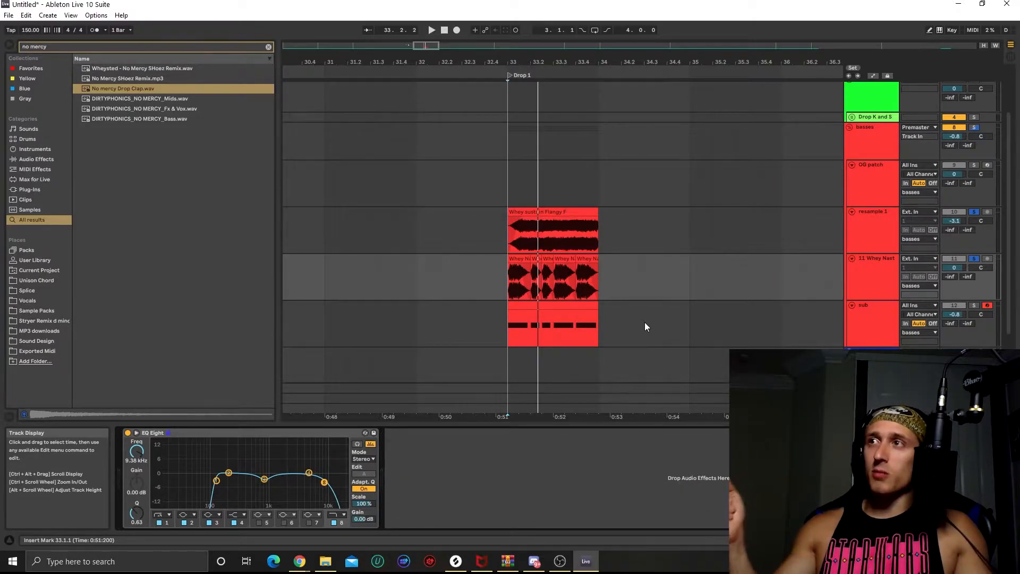
# Solo the sub track, add a Utility set to mono after its EQ Eight, and play the result back.
pyautogui.click(851, 334)
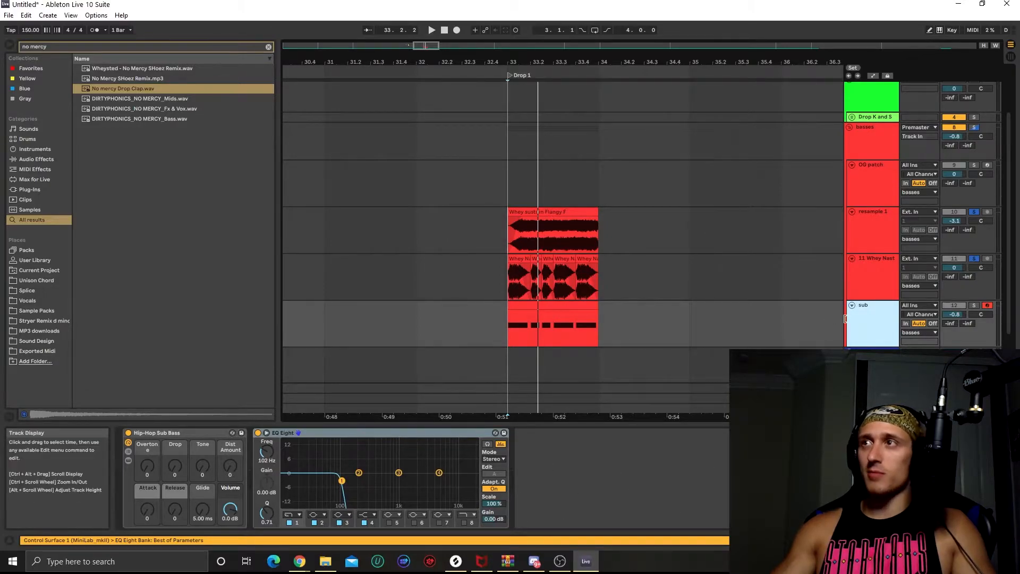
pyautogui.click(974, 305)
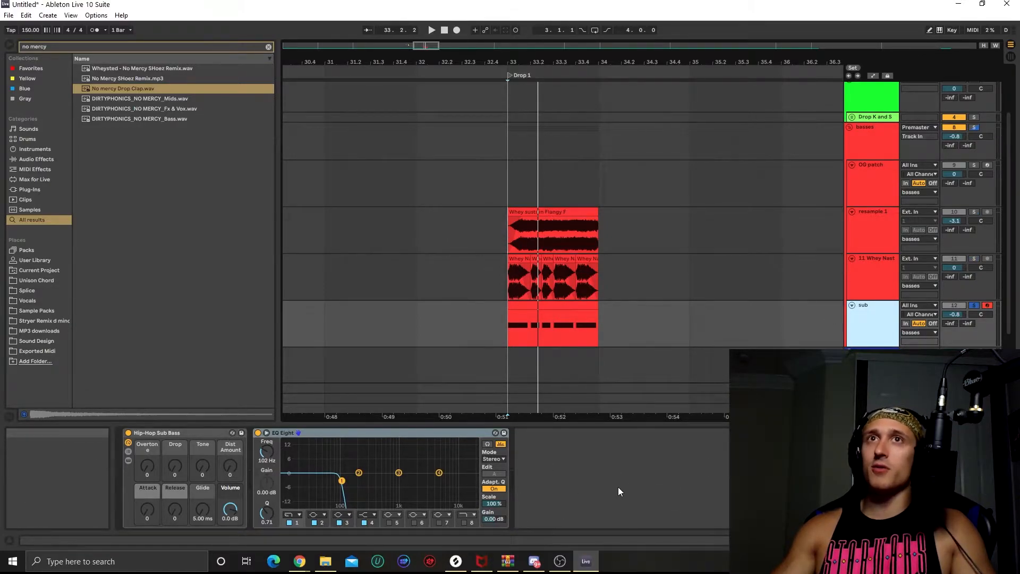
pyautogui.hotkey('ctrl', 'f')
pyautogui.write('uti')
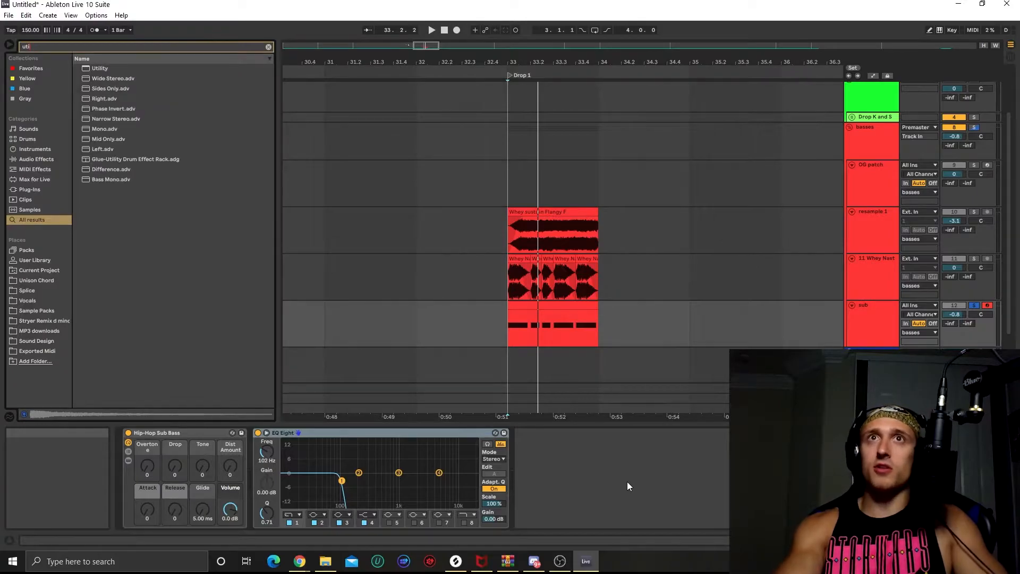
pyautogui.moveTo(99, 68); pyautogui.dragTo(218, 163)
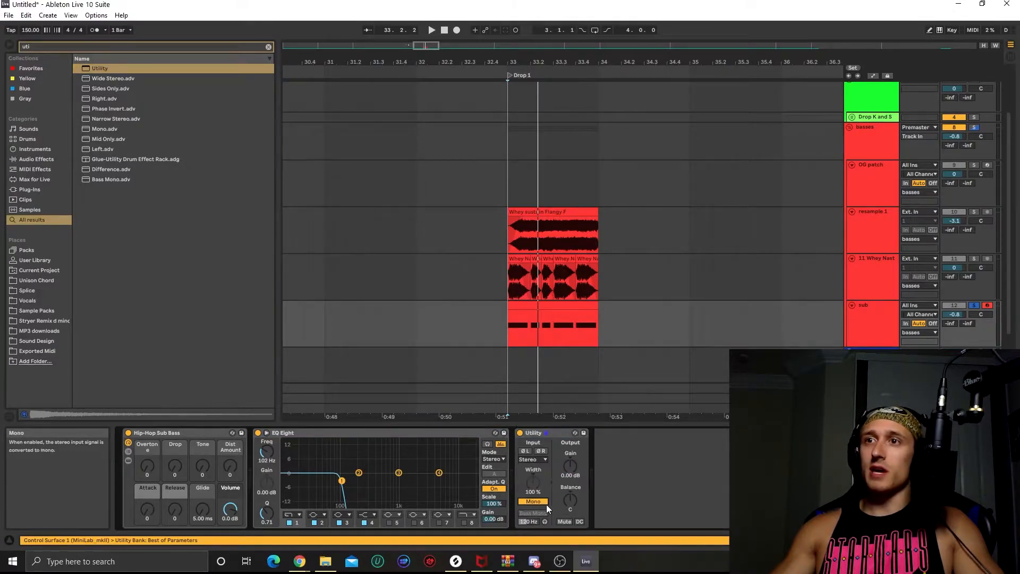
pyautogui.press('space')
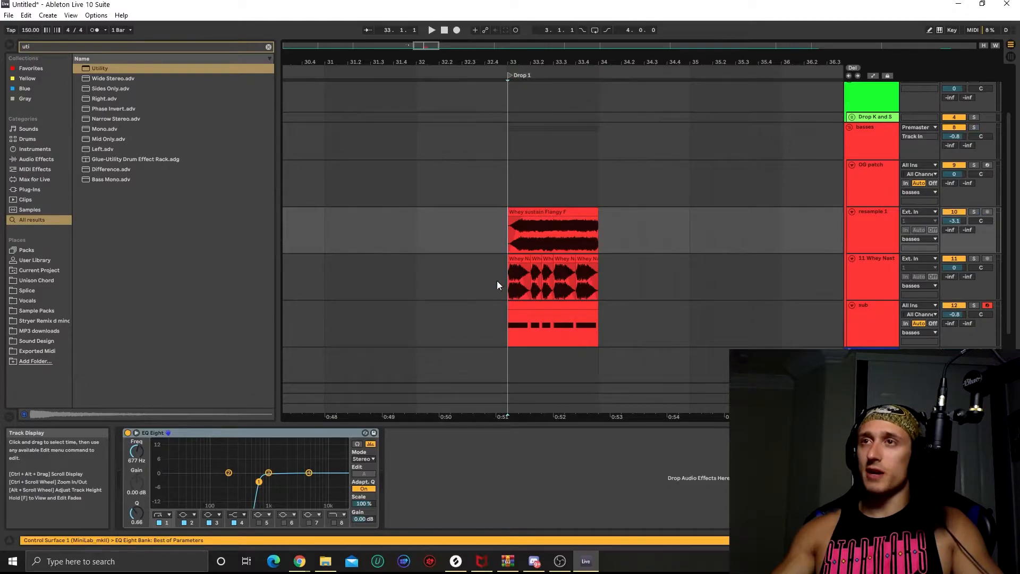
pyautogui.press('space')
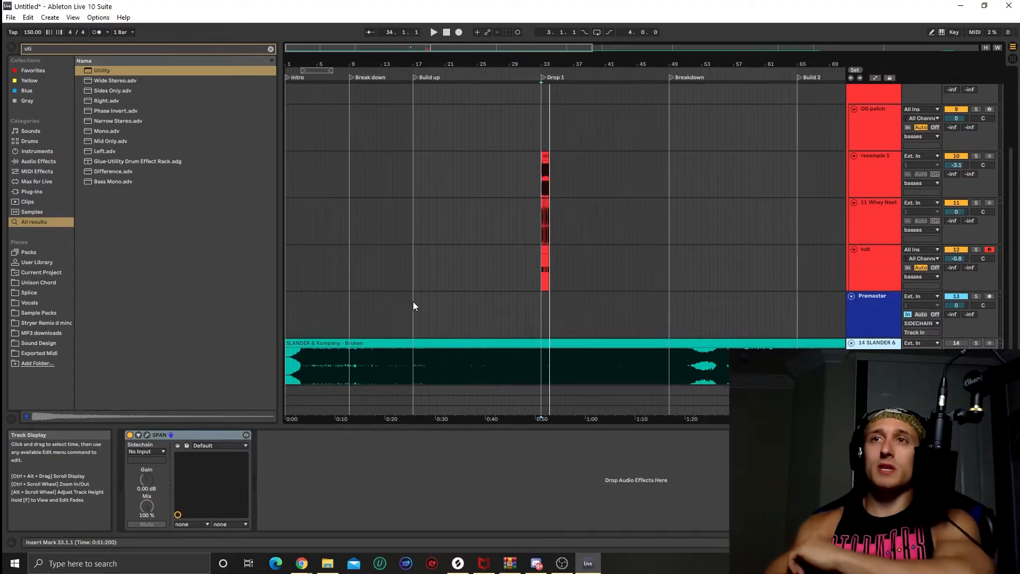
# Select the SLANDER & Kompany - Broken reference track and open its SPAN analyzer.
pyautogui.scroll(-1, 413, 301)
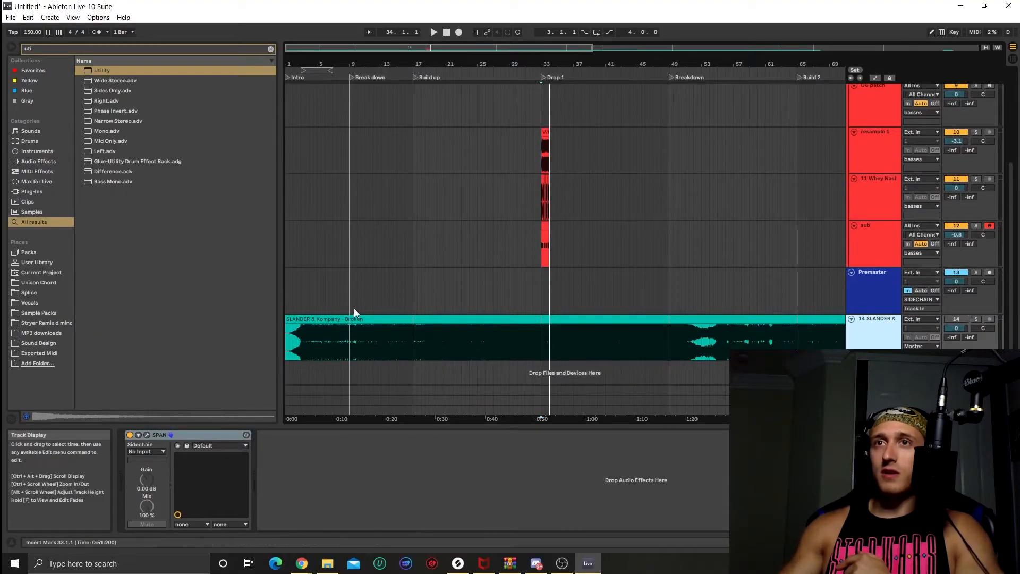
pyautogui.click(407, 322)
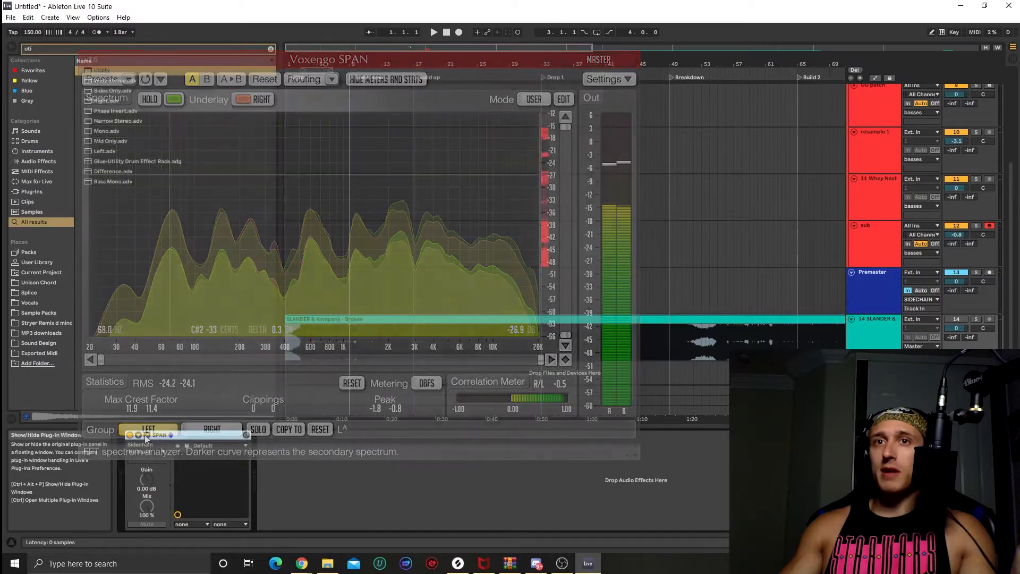
pyautogui.click(146, 434)
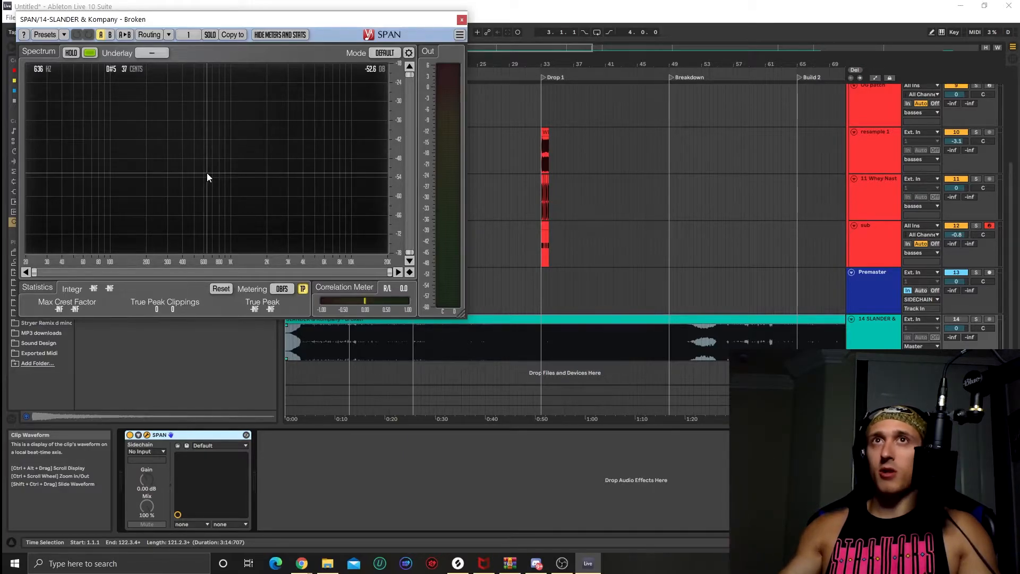
# Adjust the reference track's volume, solo it, and play it from near the start to examine its spectrum in SPAN.
pyautogui.click(303, 358)
pyautogui.moveTo(958, 329)
pyautogui.mouseDown()
pyautogui.moveTo(954, 370)
pyautogui.moveTo(956, 329)
pyautogui.mouseUp()
pyautogui.press('space')
pyautogui.press('s')
pyautogui.press('space')
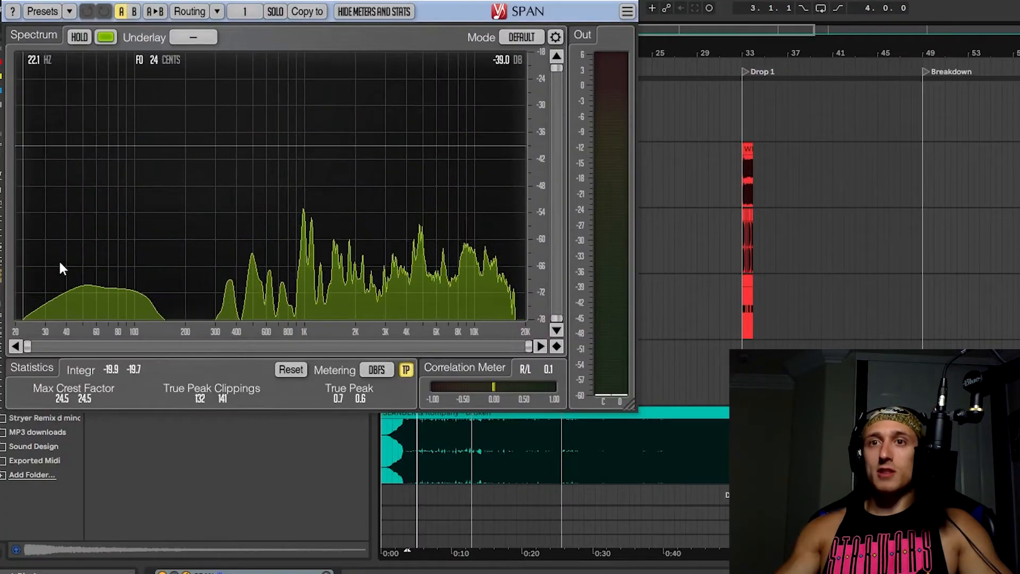
pyautogui.press('space')
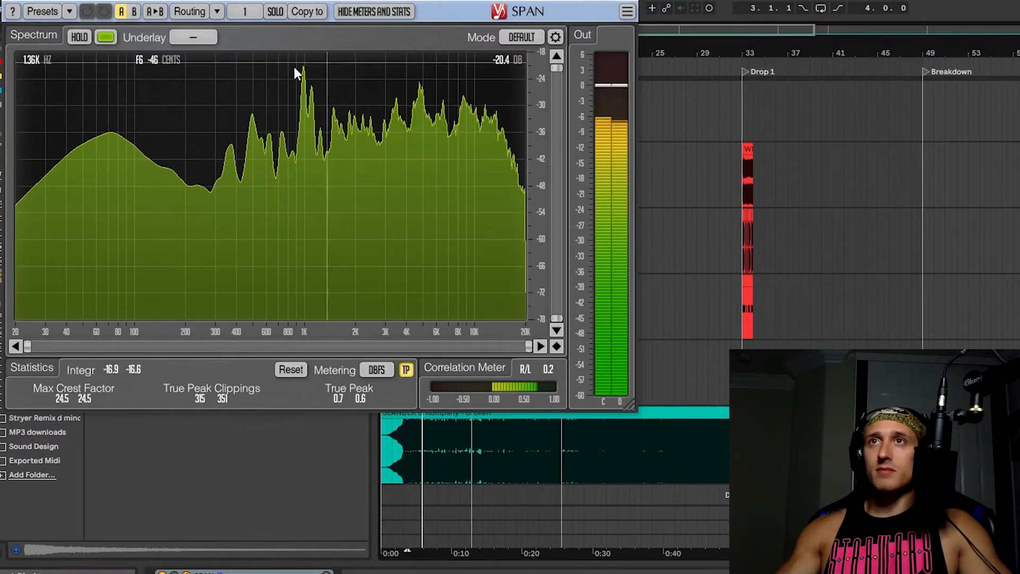
pyautogui.press('space')
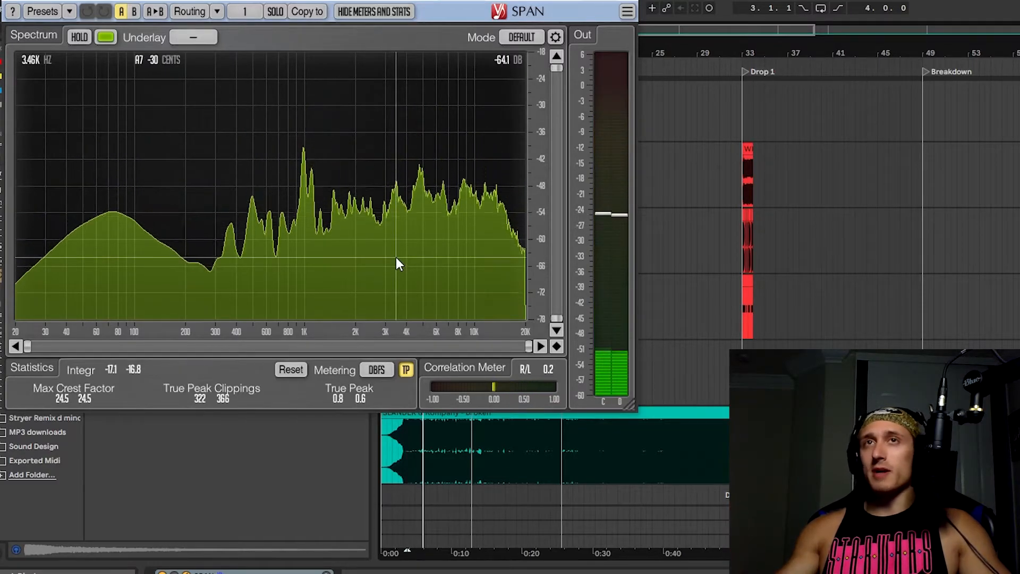
# Activate SPAN's Mid-Side Stereo preset from the Session Bank and play the reference track.
pyautogui.click(38, 16)
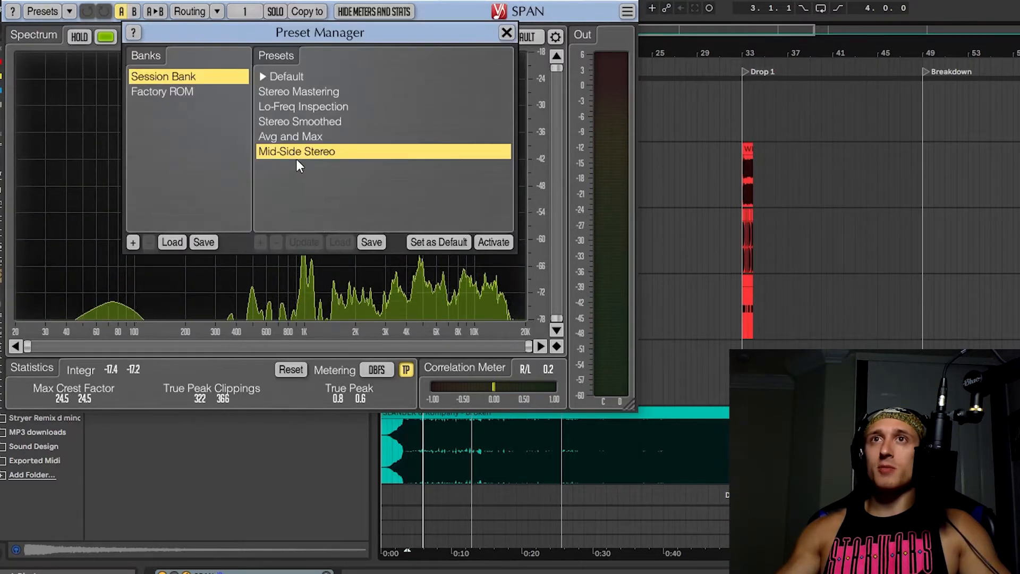
pyautogui.click(498, 246)
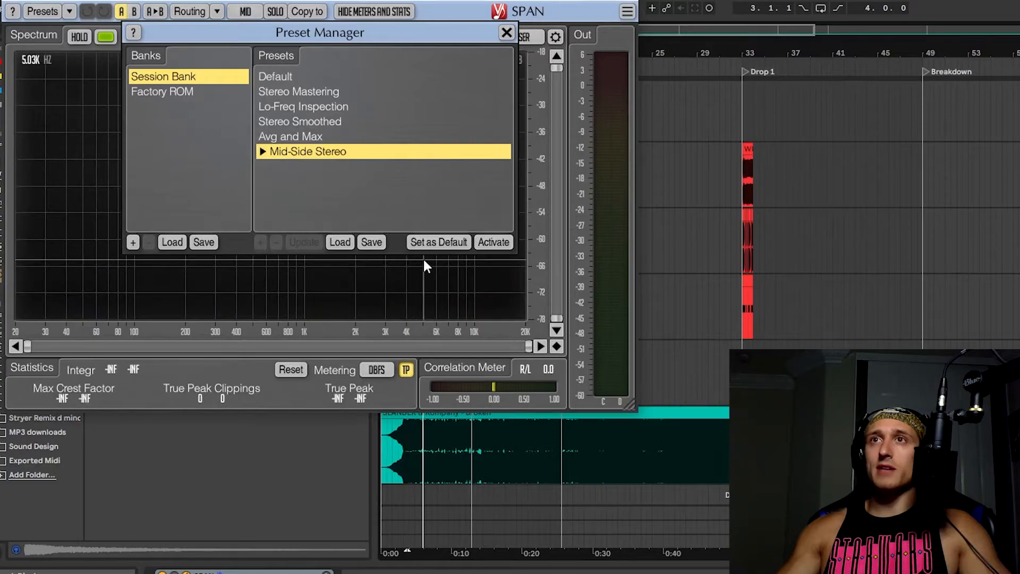
pyautogui.click(506, 33)
pyautogui.press('space')
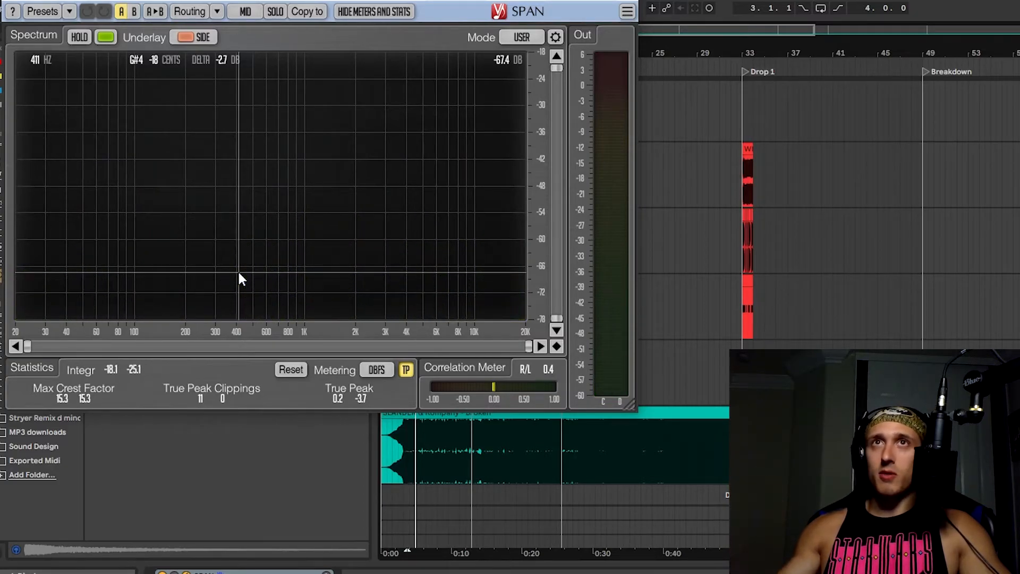
# Change the colour of SPAN's mid spectrum to light blue and play the reference again.
pyautogui.click(106, 37)
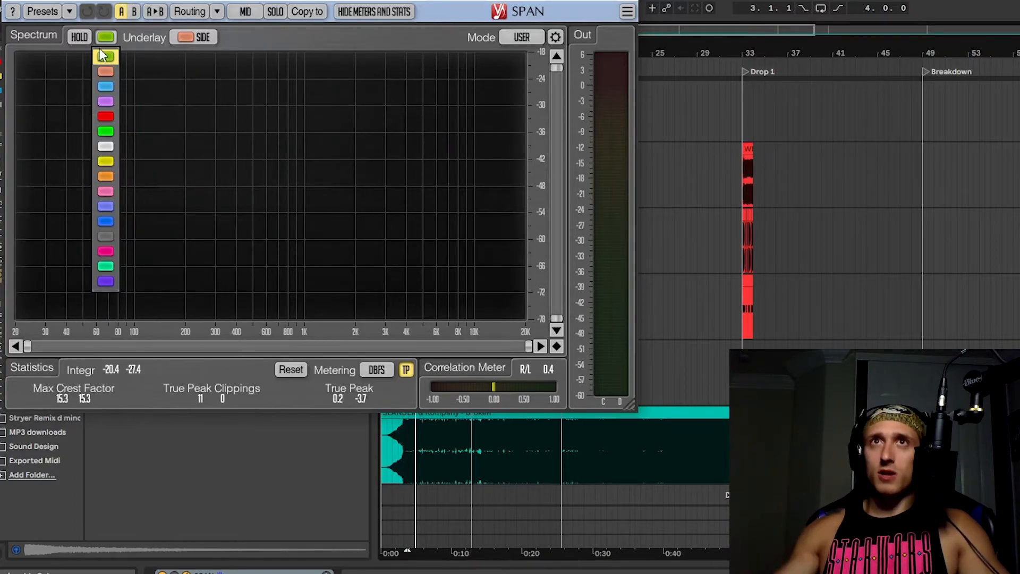
pyautogui.click(106, 87)
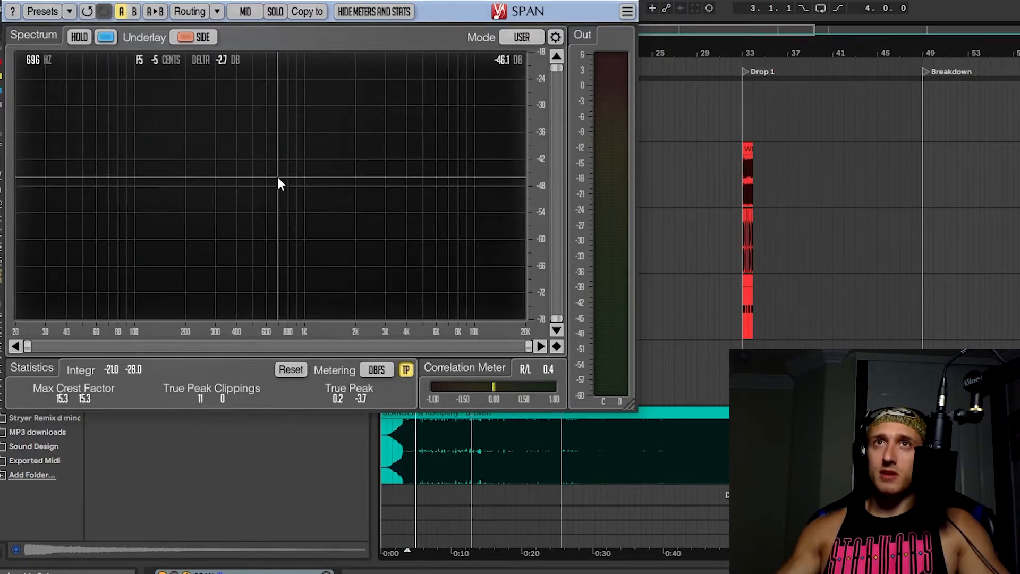
pyautogui.press('space')
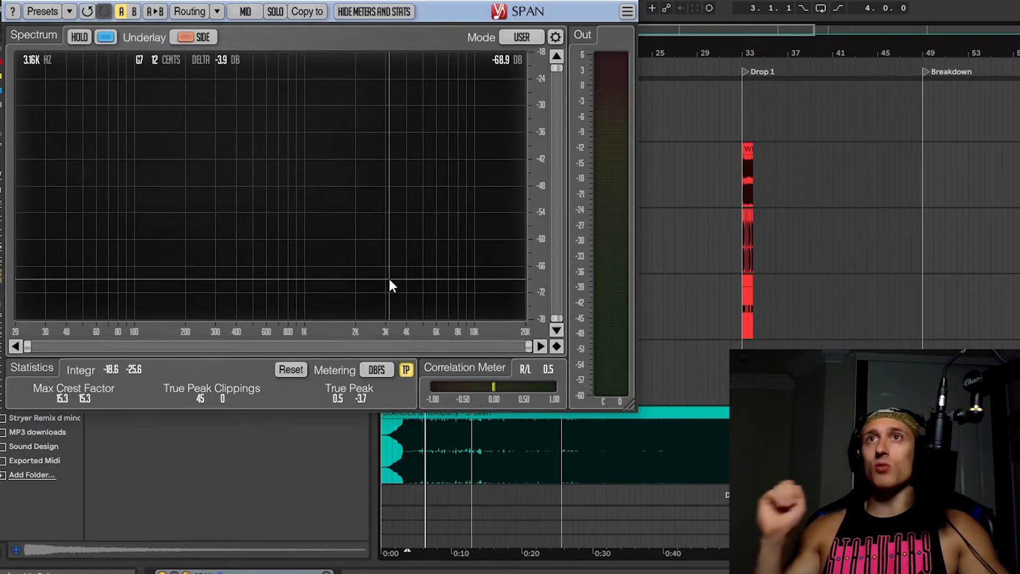
# Set the average time to 50 for both the mid and the side spectrum in SPAN's mode editor.
pyautogui.click(556, 37)
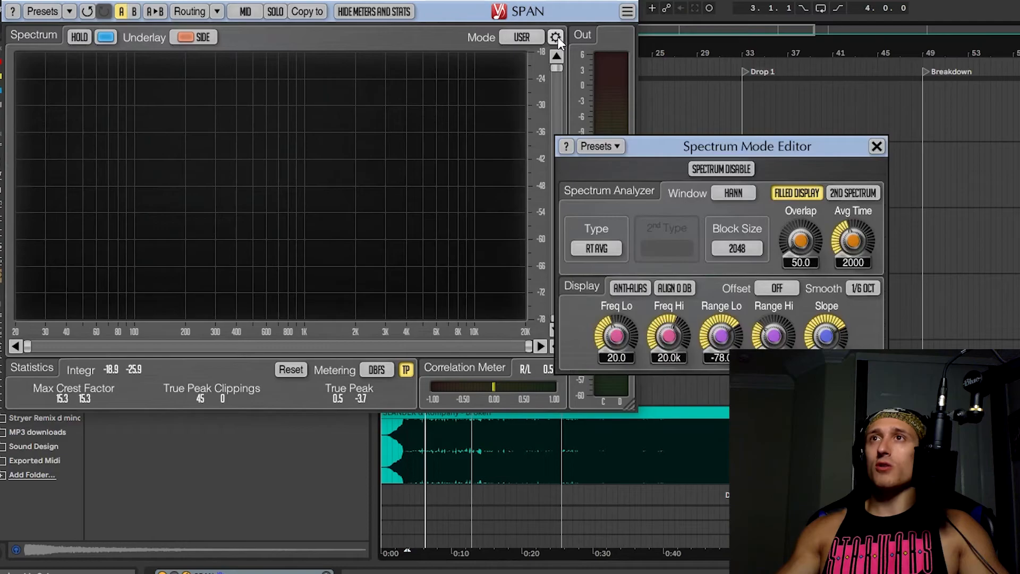
pyautogui.moveTo(857, 246); pyautogui.dragTo(857, 298)
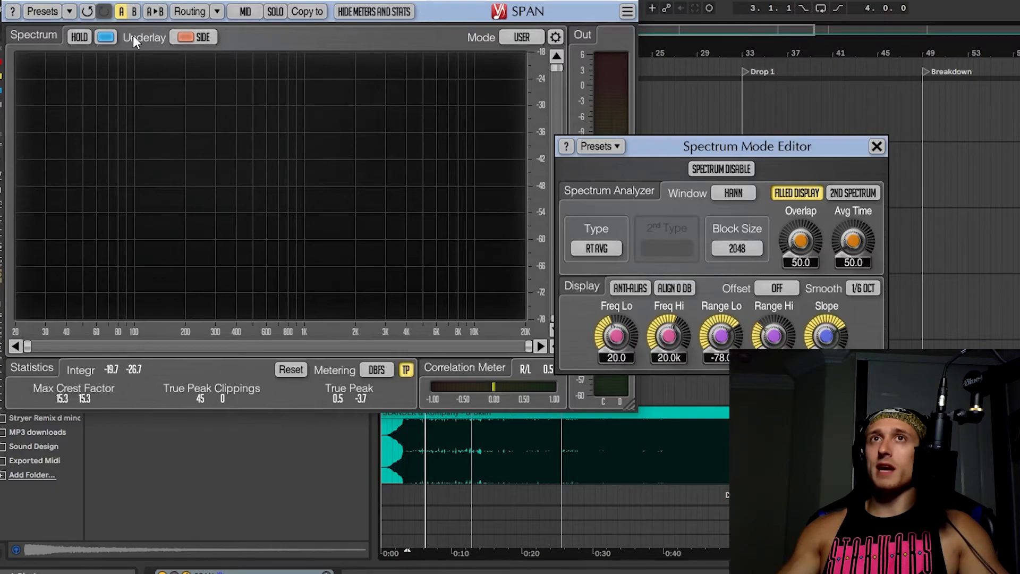
pyautogui.click(246, 12)
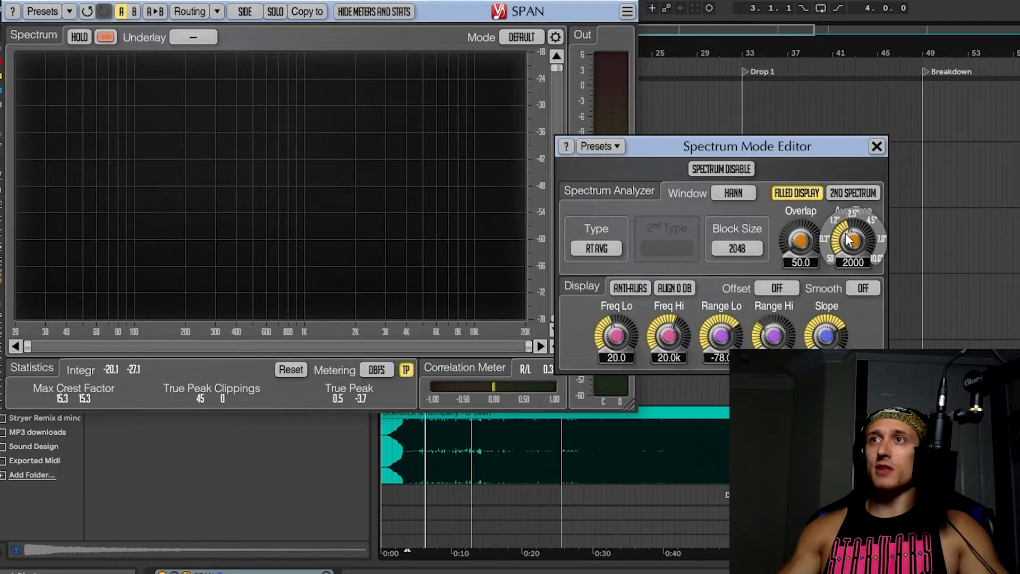
pyautogui.moveTo(853, 241); pyautogui.dragTo(853, 266)
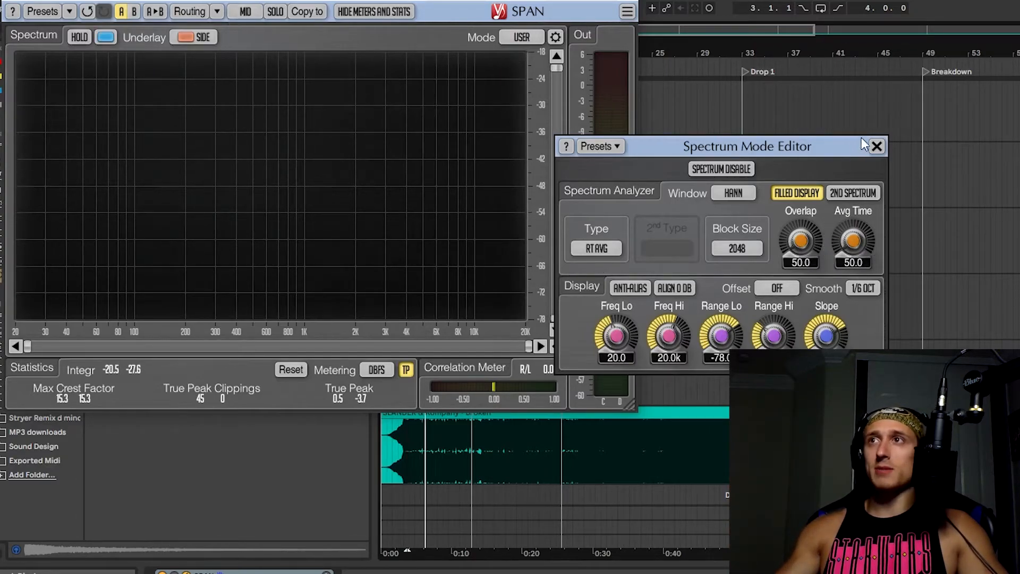
pyautogui.click(877, 146)
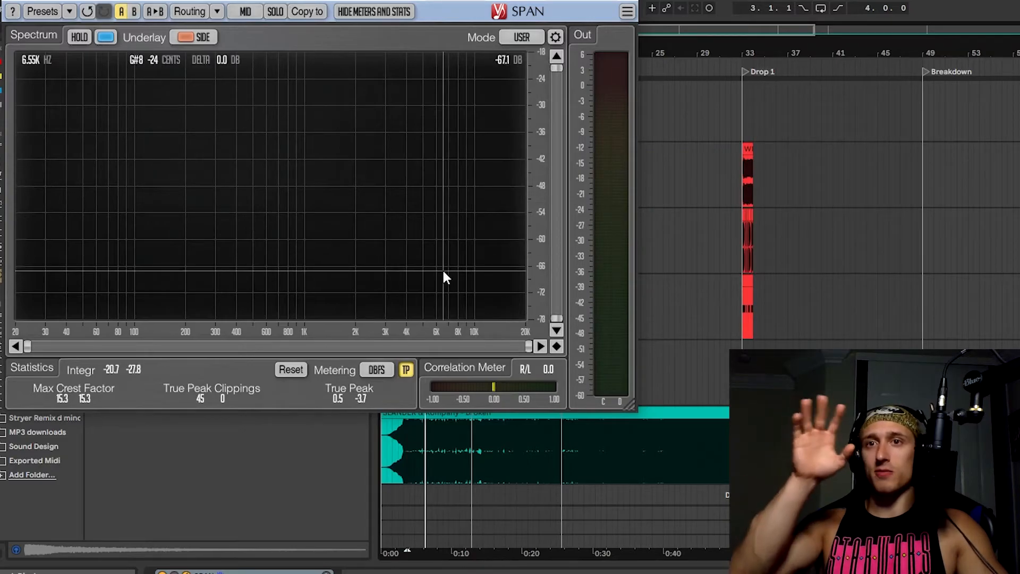
# Play the reference track's intro and its drop while examining the mid and side spectra in SPAN.
pyautogui.press('space')
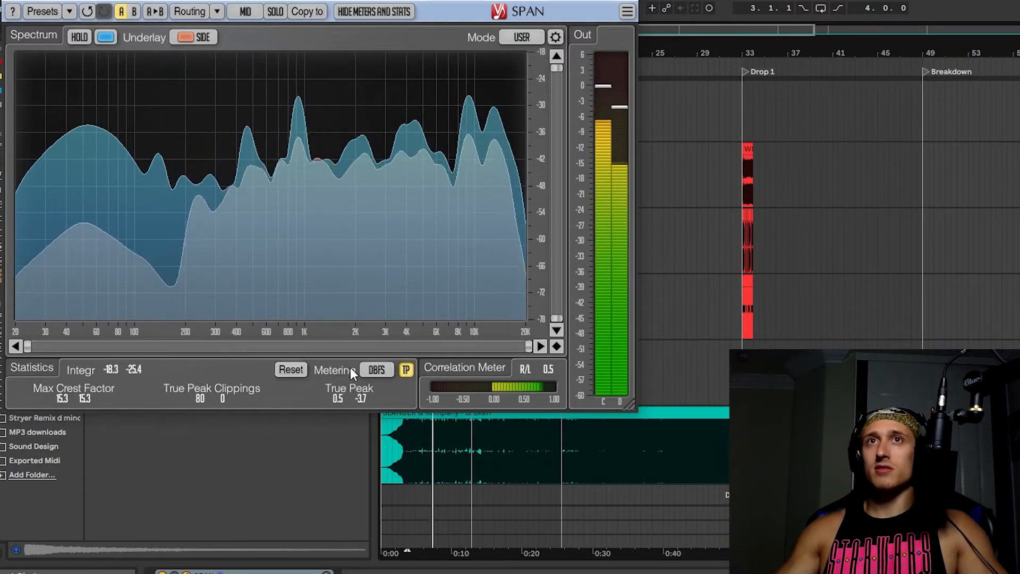
pyautogui.press('space')
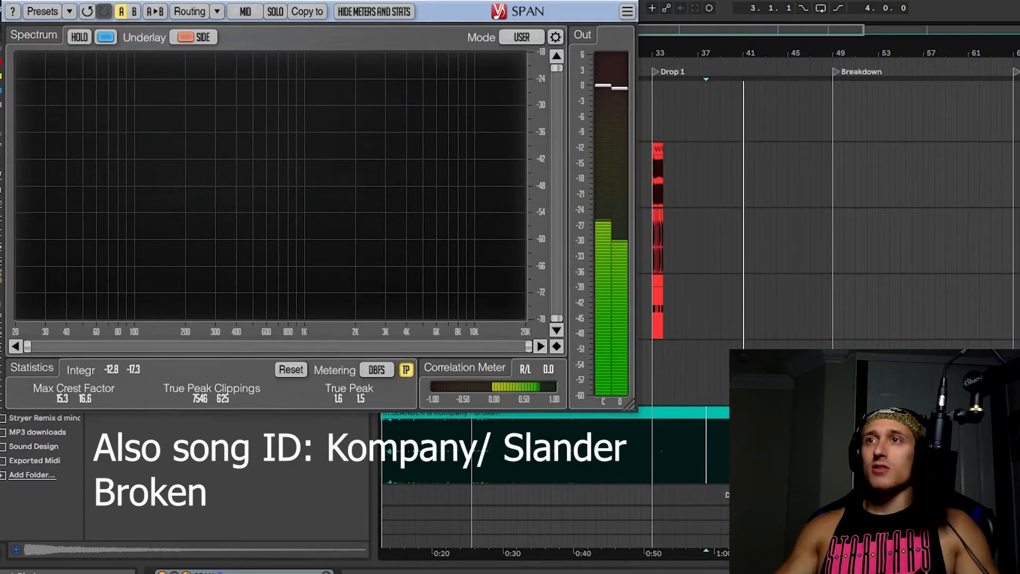
pyautogui.click(683, 455)
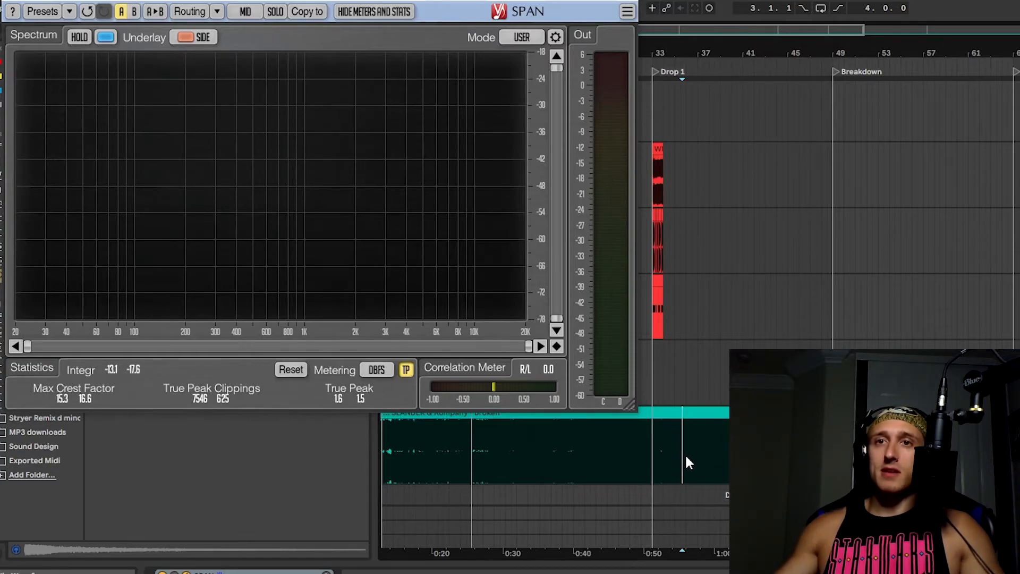
pyautogui.scroll(2, 708, 447)
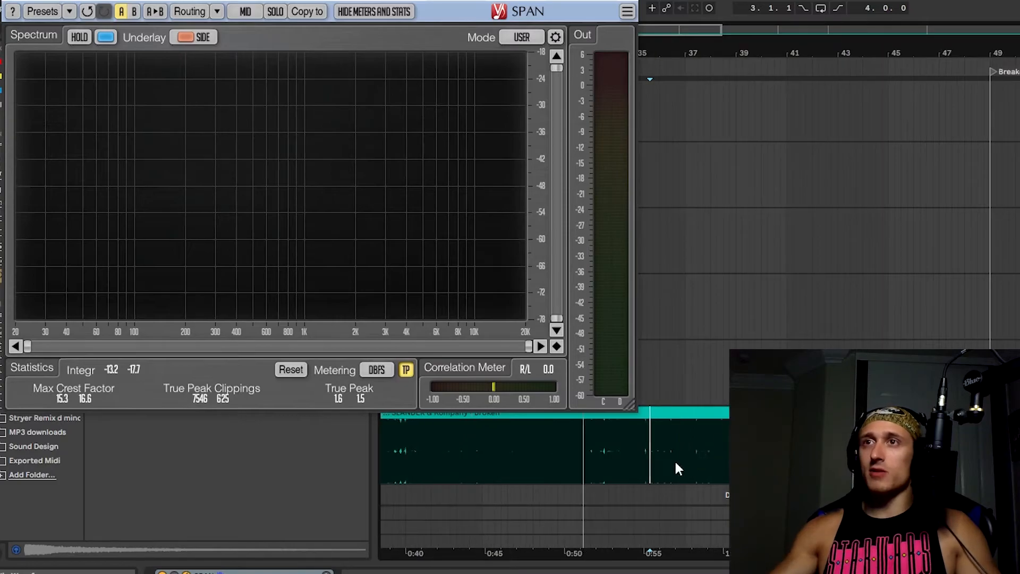
pyautogui.hscroll(-3, 664, 469)
pyautogui.press('space')
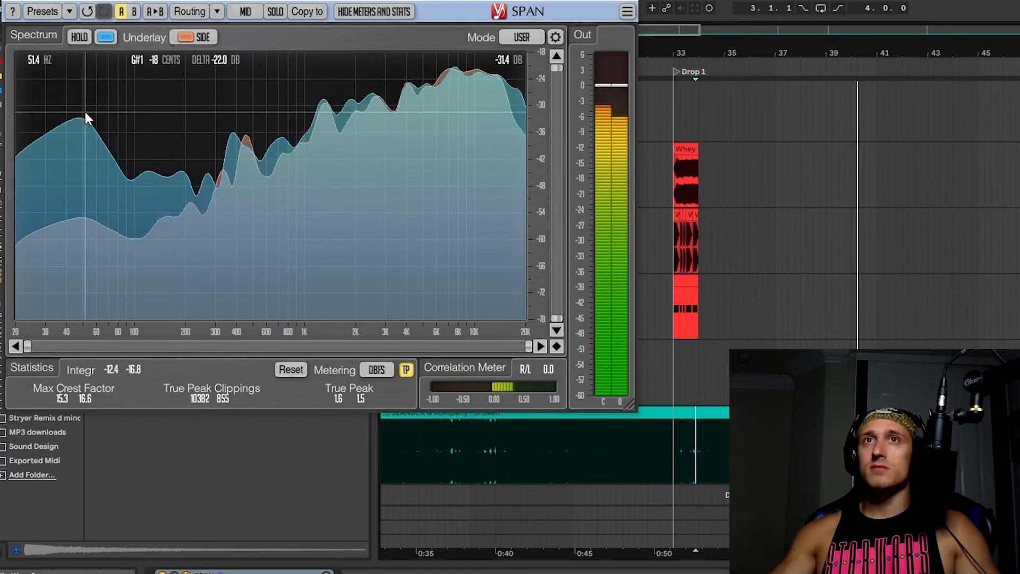
pyautogui.press('space')
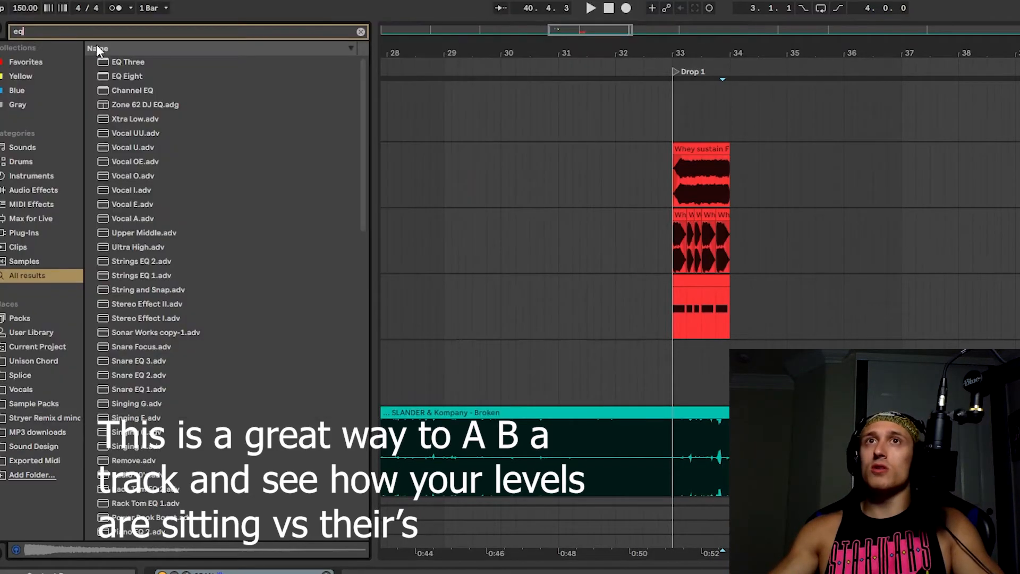
# Add an EQ Eight to the reference track with a low cut at 95.8 Hz and a high cut just below 1 kHz.
pyautogui.click(112, 77)
pyautogui.moveTo(112, 77); pyautogui.dragTo(739, 571)
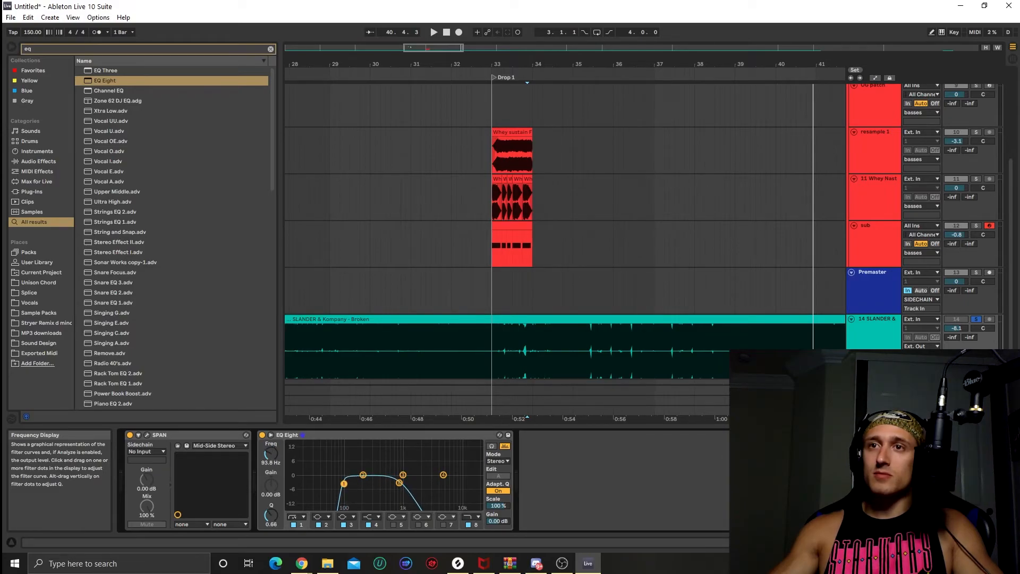
pyautogui.press('space')
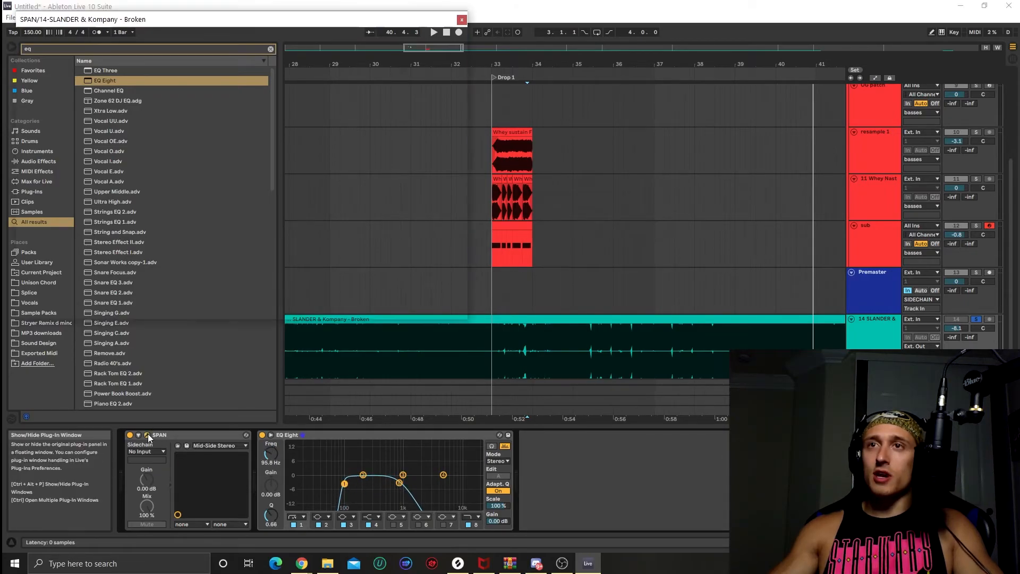
# Reopen SPAN, place it after the EQ Eight on the reference track, and play to examine the filtered spectrum.
pyautogui.click(147, 435)
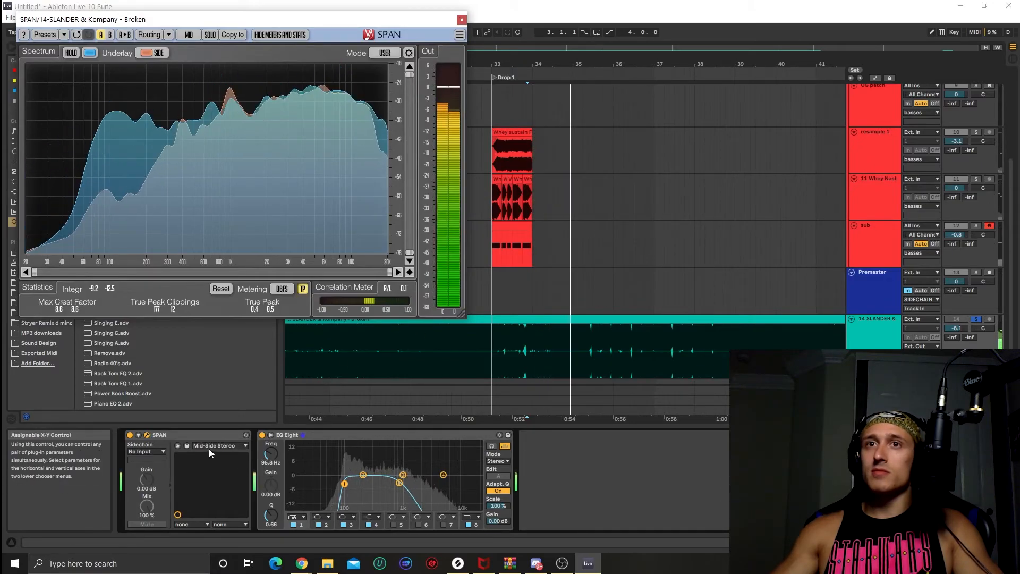
pyautogui.moveTo(193, 436); pyautogui.dragTo(533, 473)
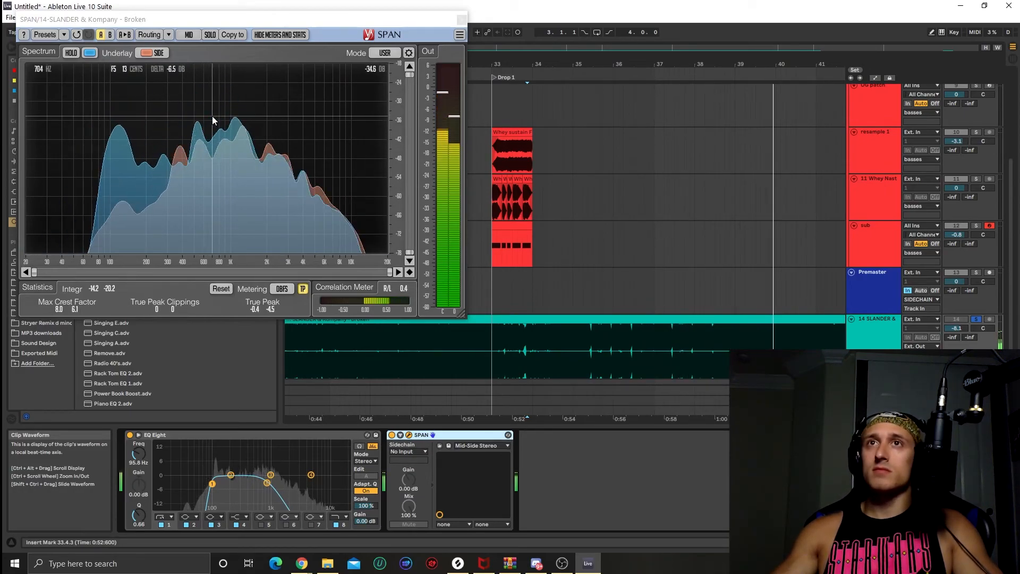
pyautogui.press('space')
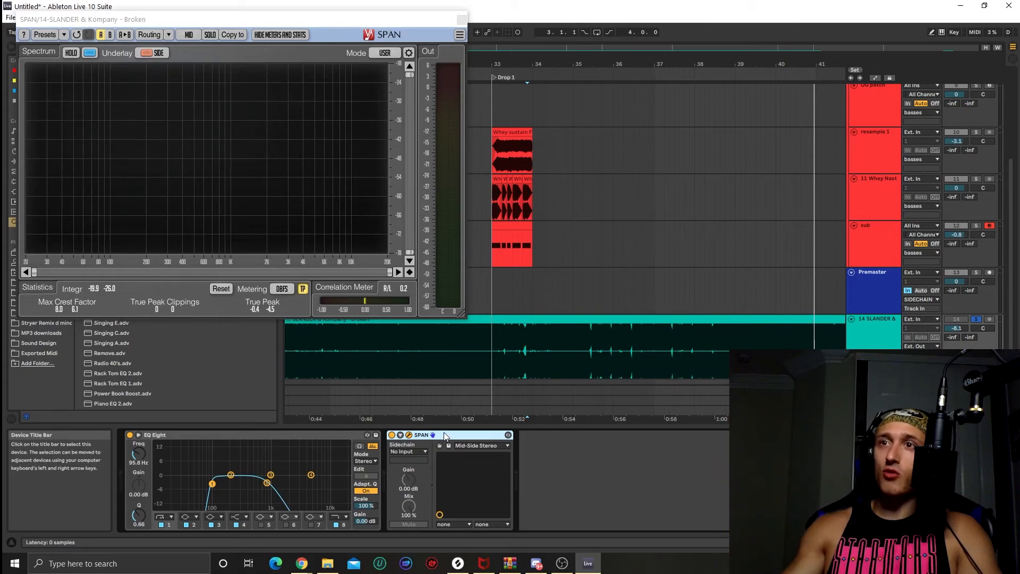
# Show the Premaster track's device chain and move the SPAN window up, clear of the device area.
pyautogui.click(873, 272)
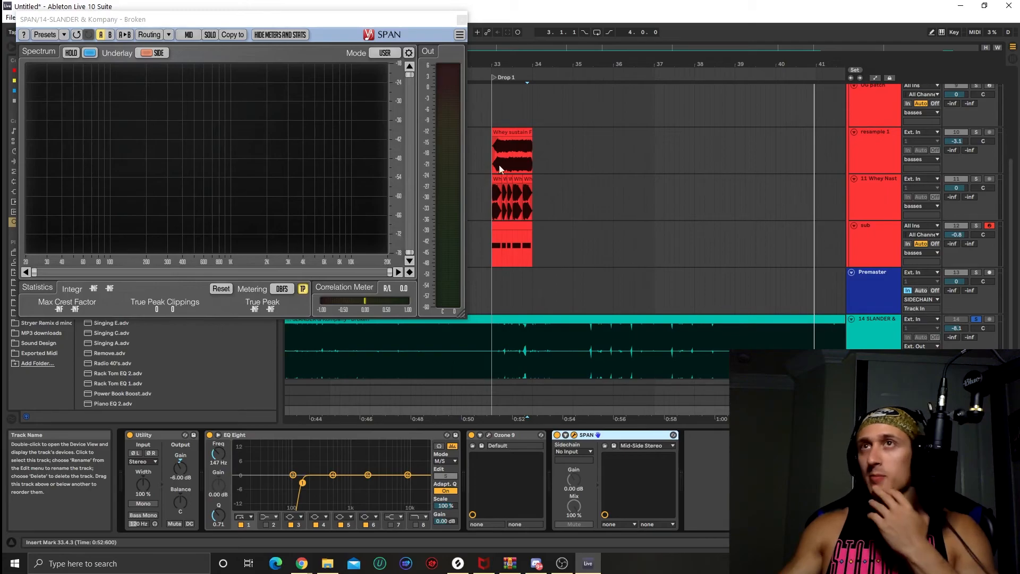
pyautogui.moveTo(328, 24); pyautogui.dragTo(323, 2)
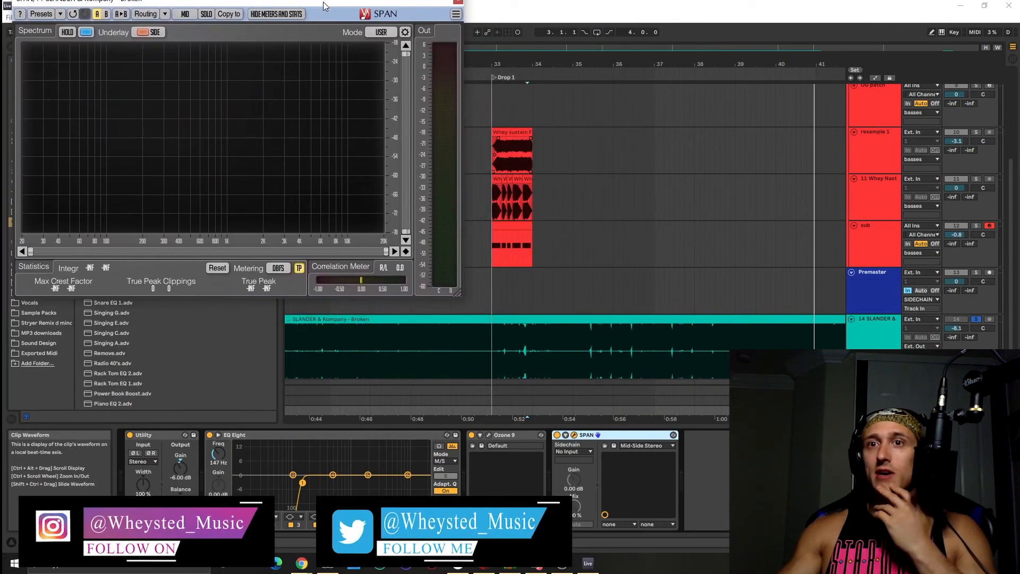